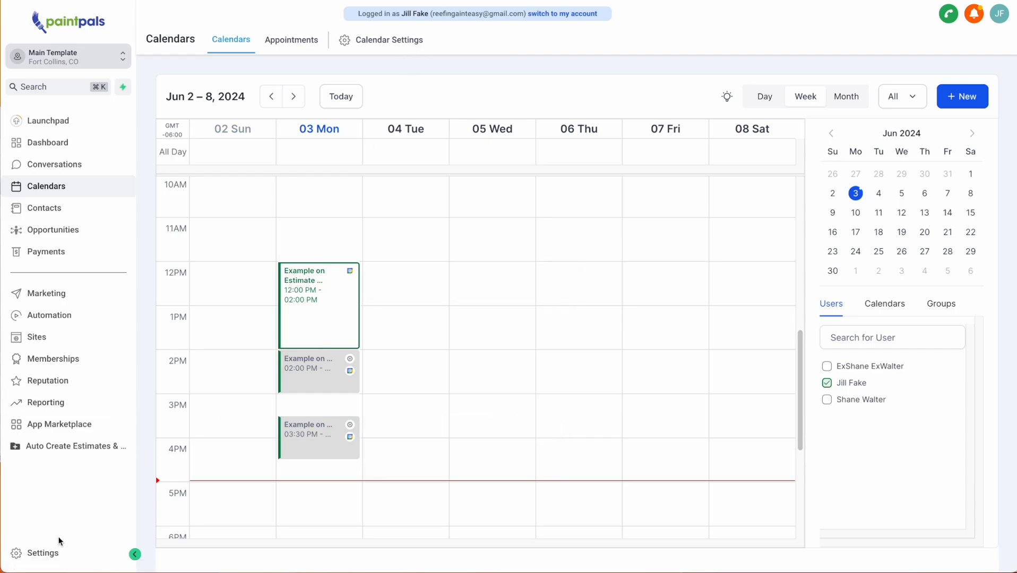
Step: Select all seven days in the Available Hours of the My Profile calendar settings
click(47, 553)
click(69, 218)
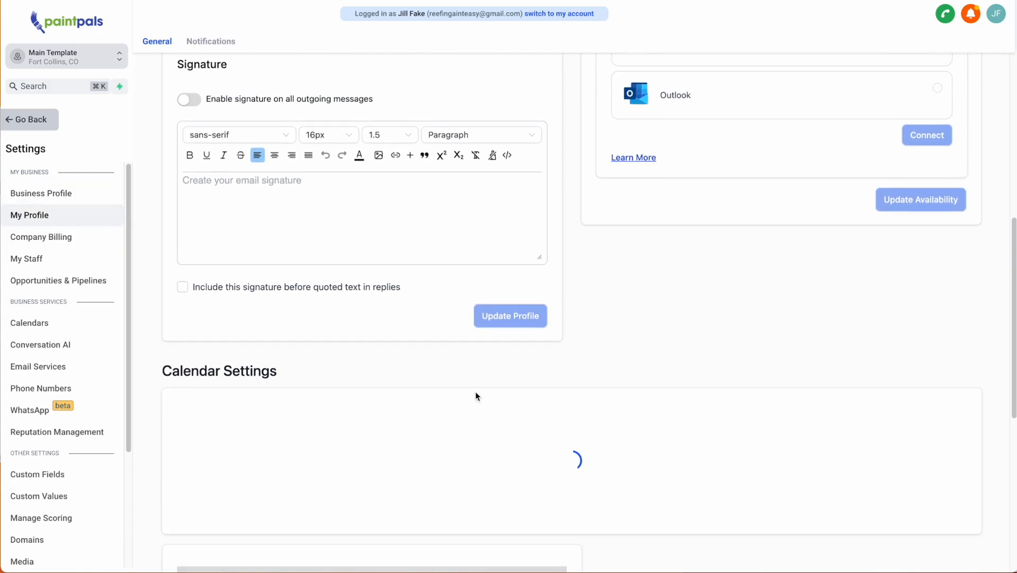
scroll(476, 393, down, 7)
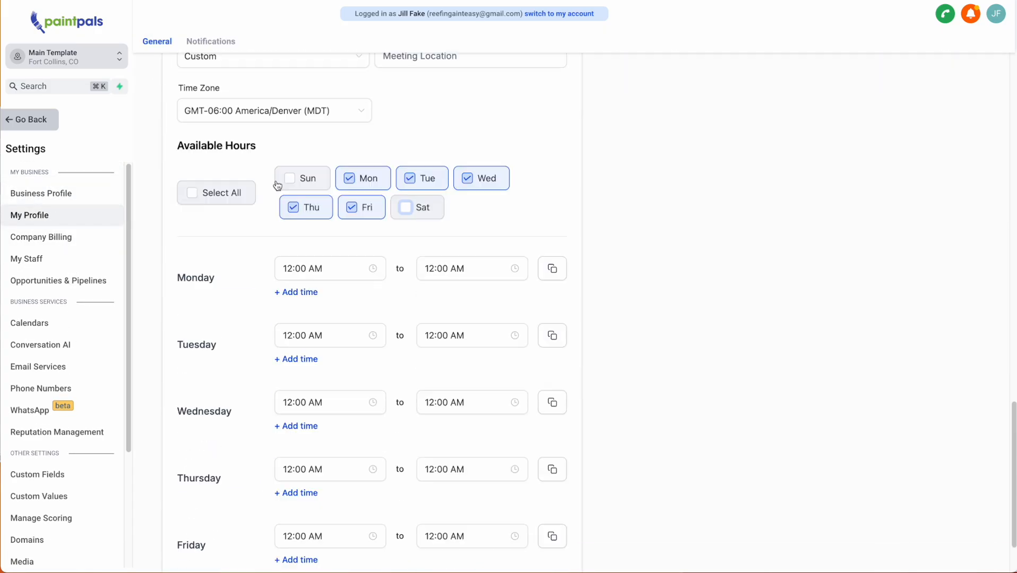
click(197, 197)
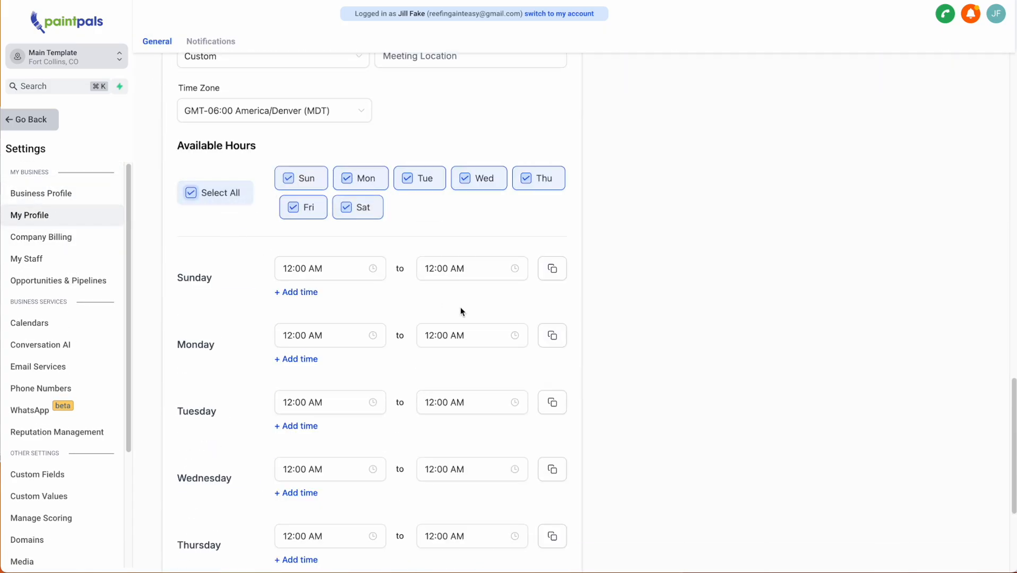
Step: Cancel the software update password request and save the profile's availability with all days selected
scroll(472, 309, down, 4)
scroll(311, 255, up, 4)
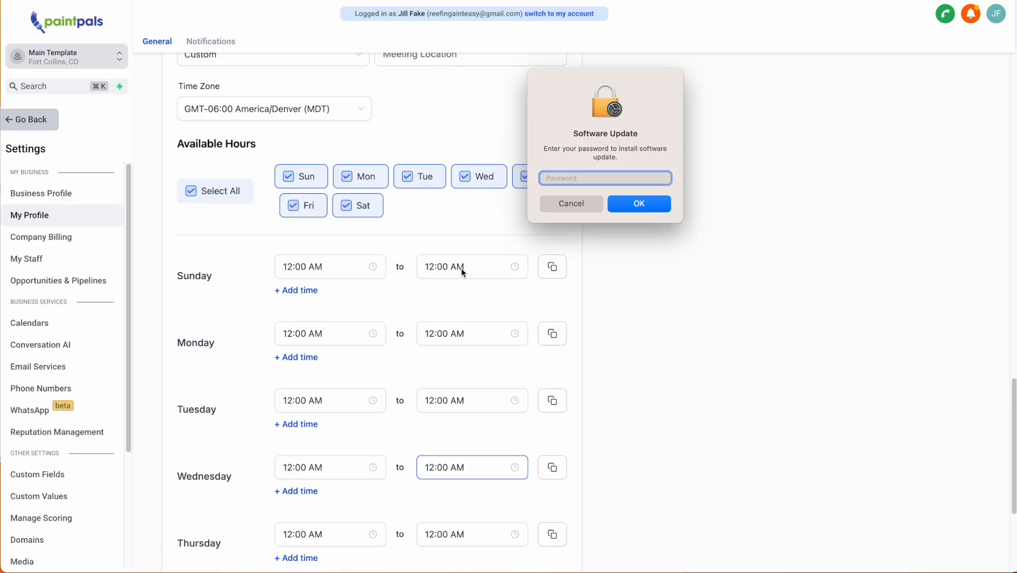
click(579, 206)
scroll(386, 329, down, 4)
click(519, 535)
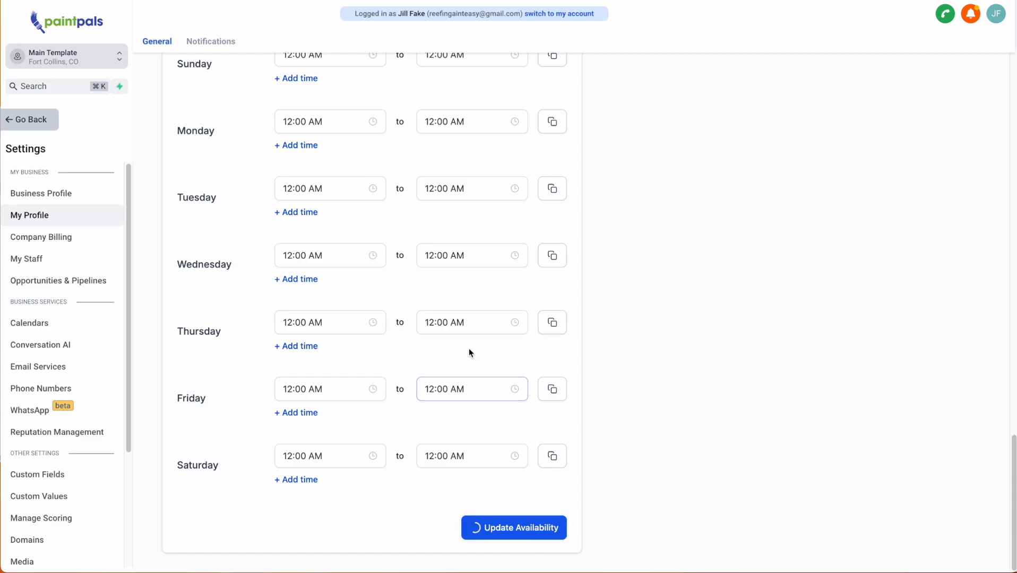
scroll(469, 349, up, 2)
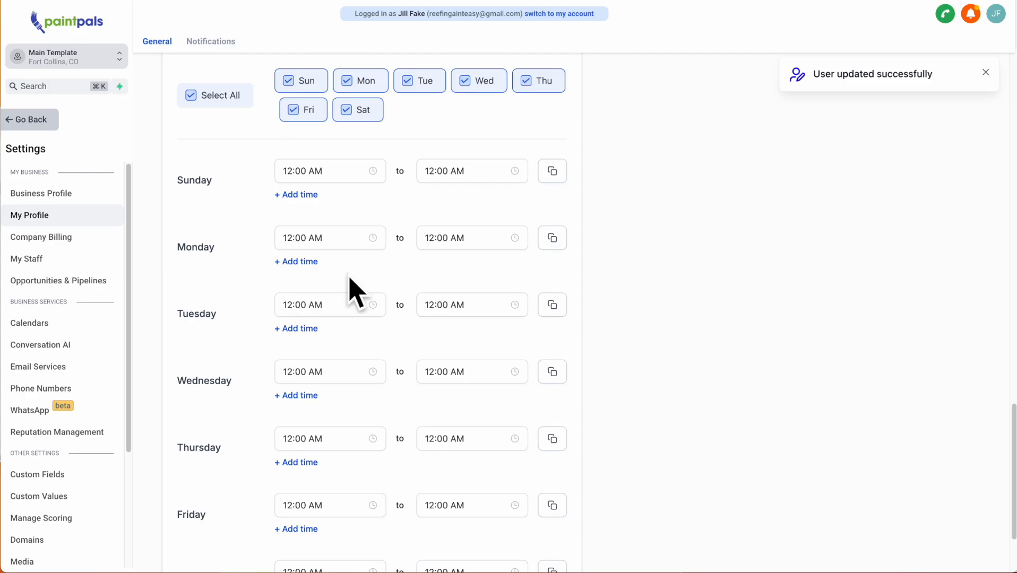
scroll(248, 149, up, 2)
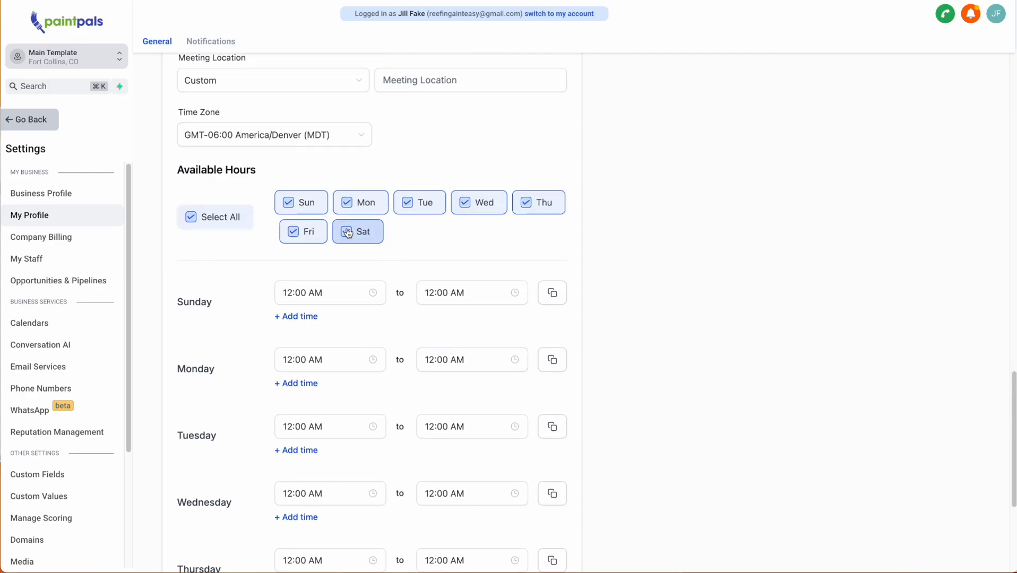
scroll(391, 338, down, 2)
scroll(393, 352, down, 1)
scroll(420, 361, up, 3)
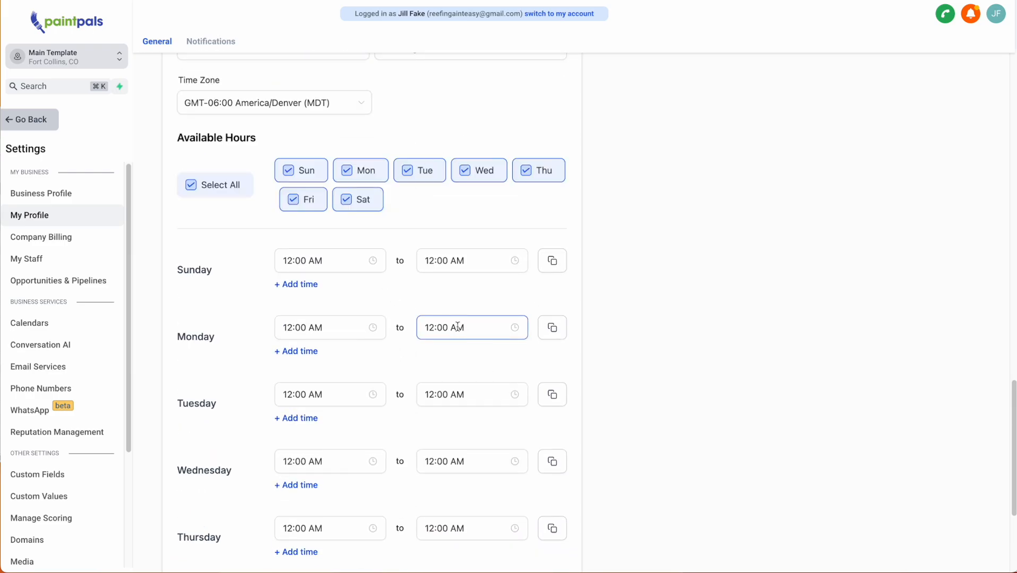
Step: Open the first estimates calendar in the calendar settings list for editing and show its availability settings
click(35, 122)
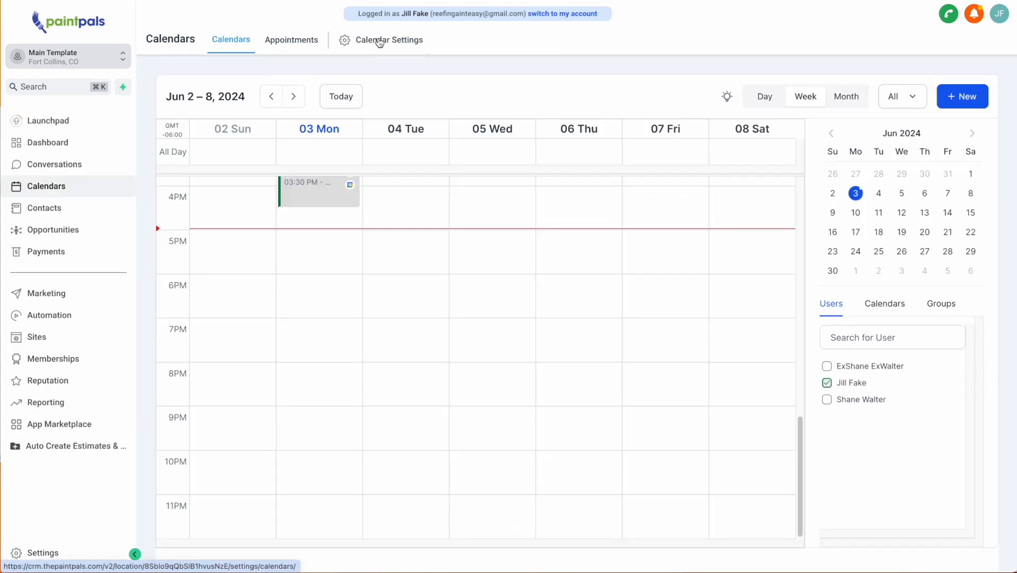
click(380, 42)
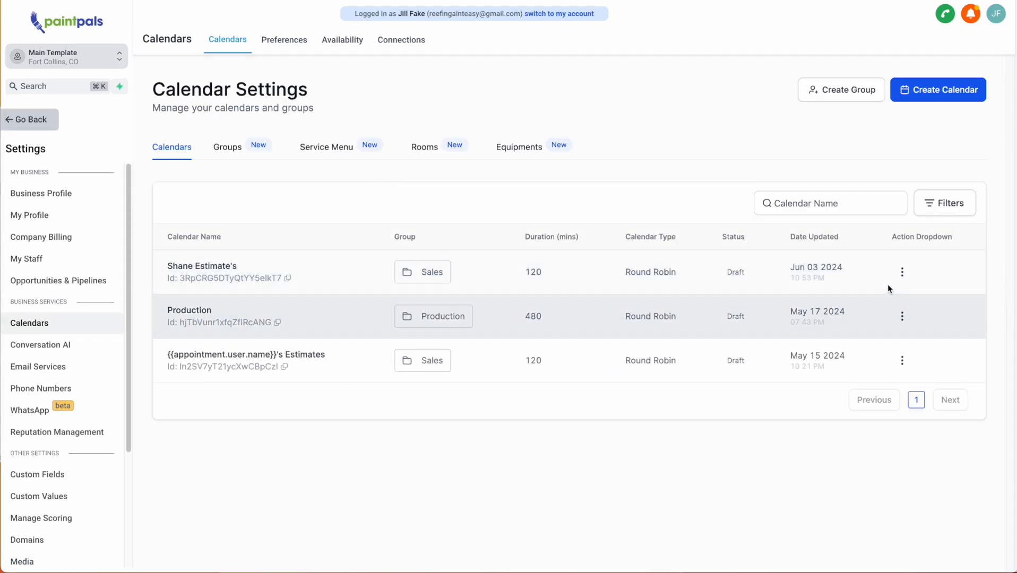
click(899, 272)
click(877, 141)
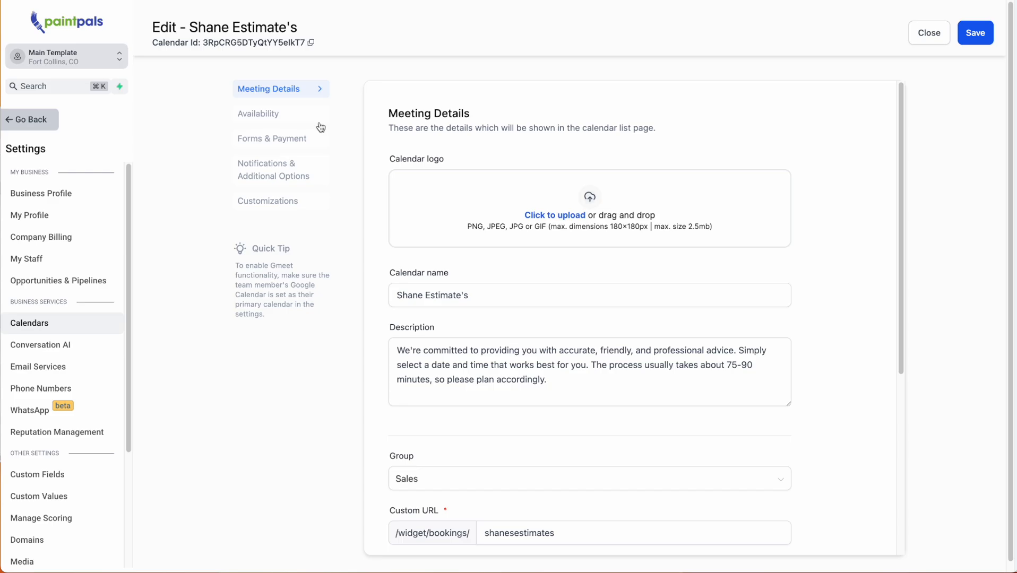
click(284, 114)
scroll(702, 250, down, 1)
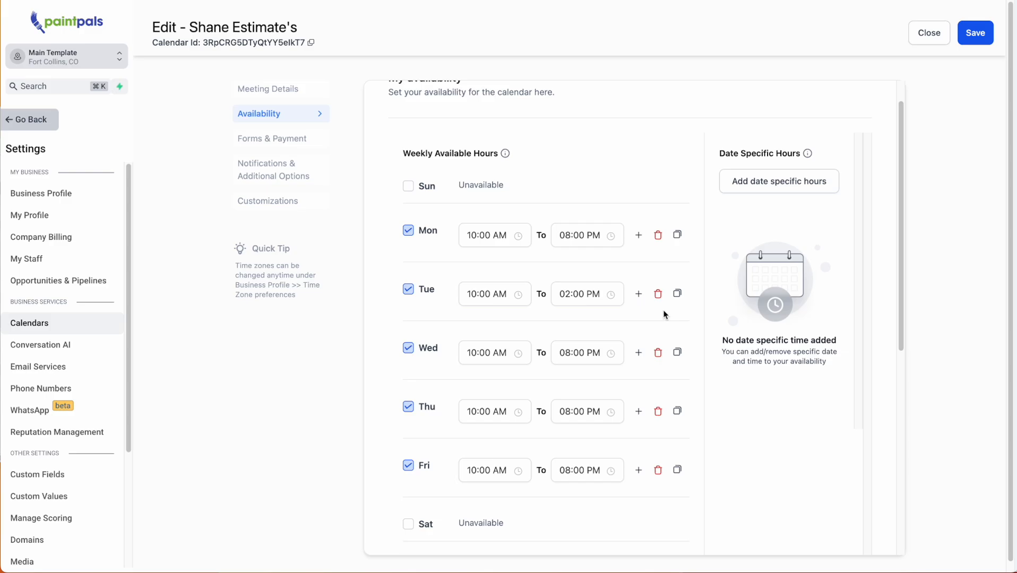
scroll(661, 308, down, 10)
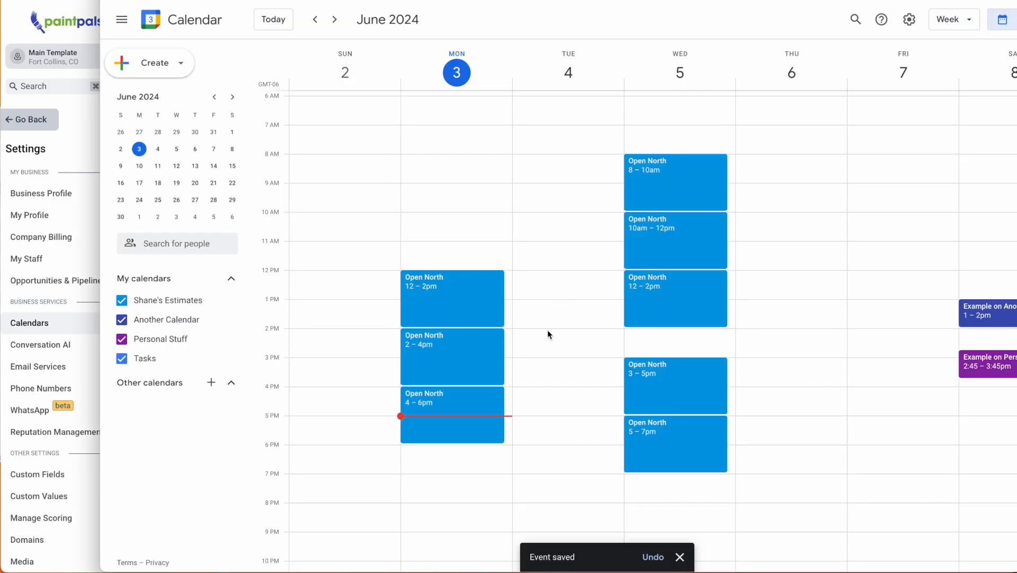
Step: View the details of the 8–10am Open North event on Wednesday, June 5 in Google Calendar and return to the calendar settings
click(675, 186)
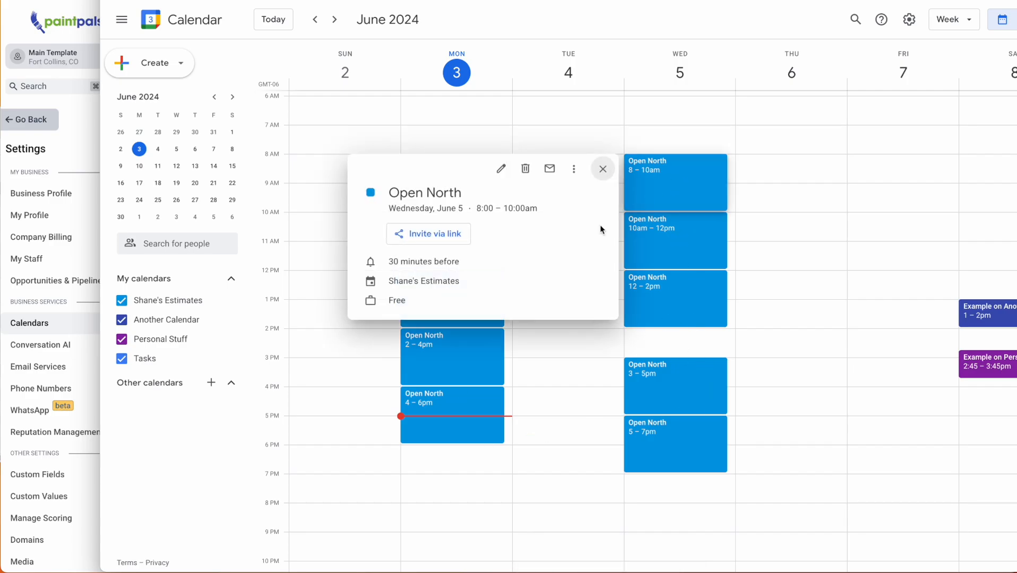
click(502, 169)
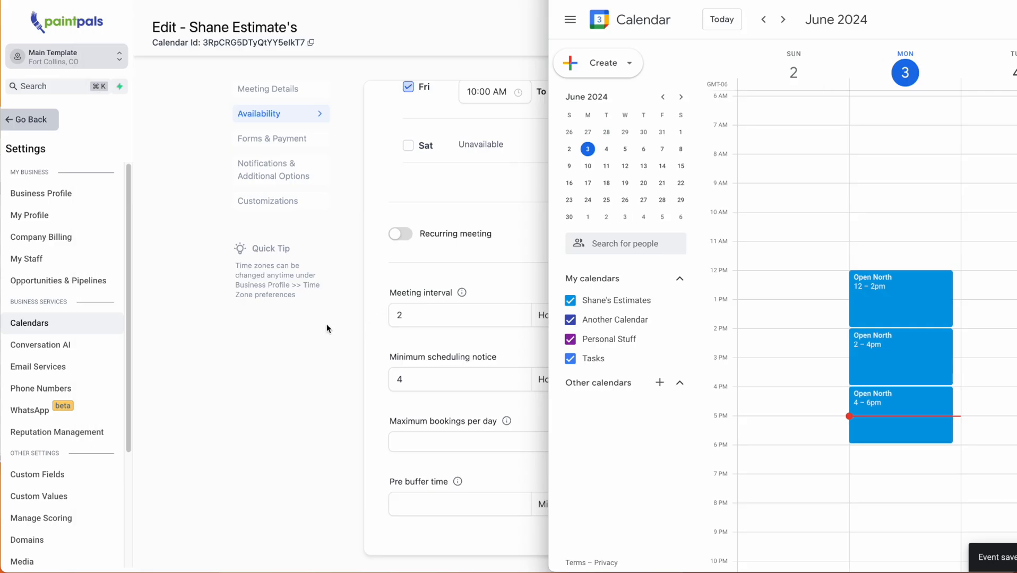
click(326, 325)
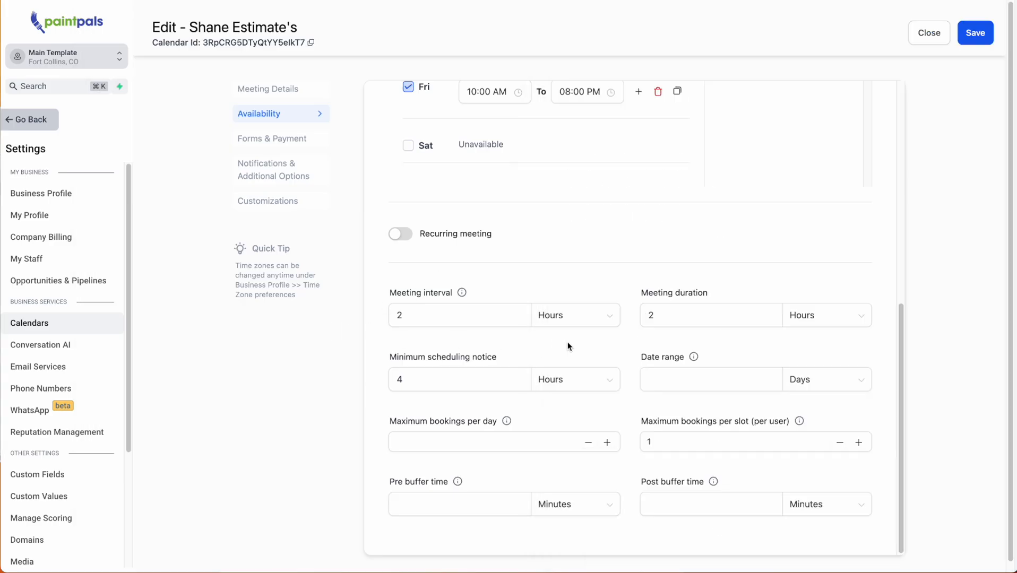
Step: Examine the calendar's meeting interval, post buffer time and minimum scheduling notice settings
scroll(568, 342, down, 1)
click(411, 310)
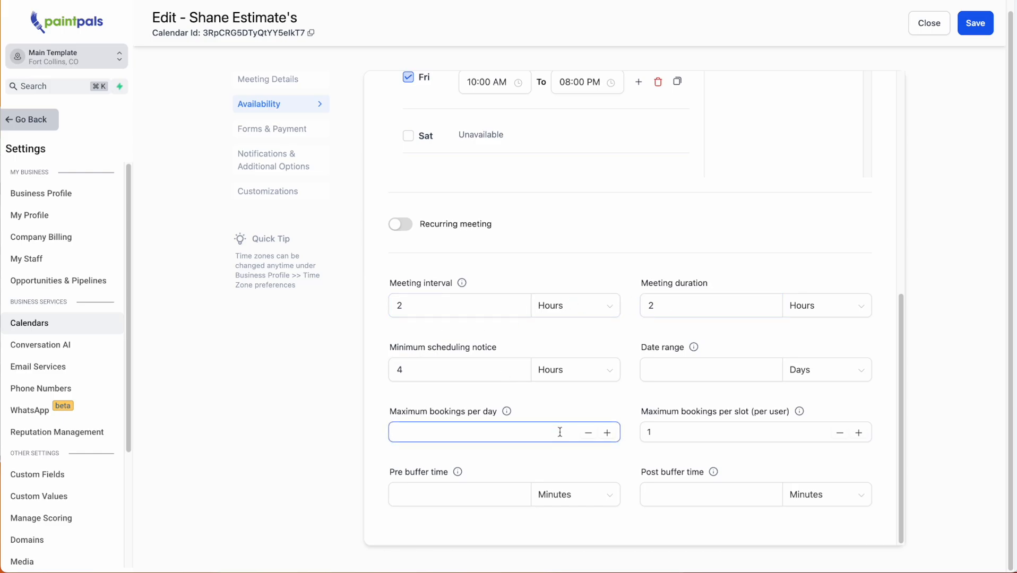
click(688, 485)
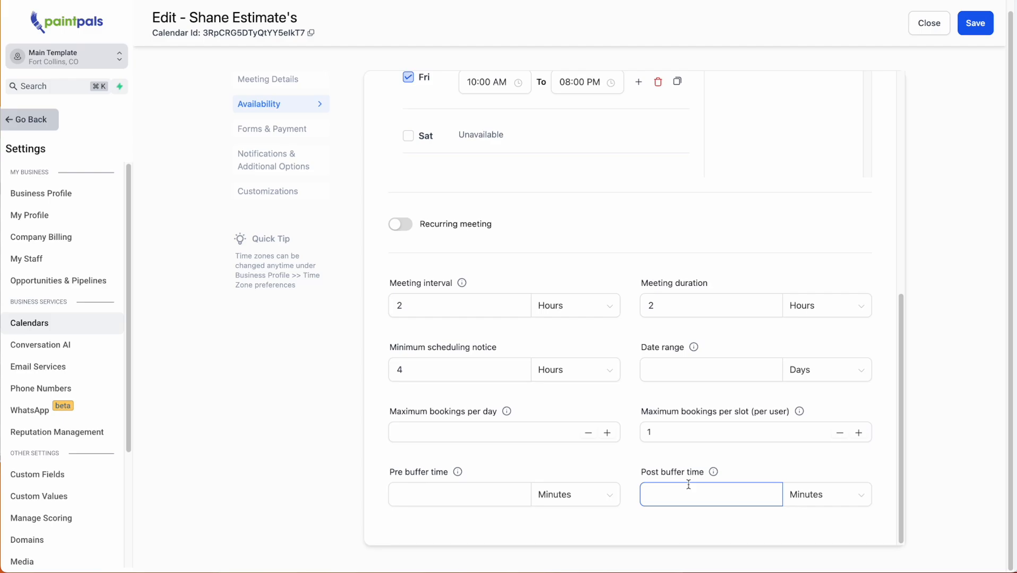
drag(395, 348, 492, 348)
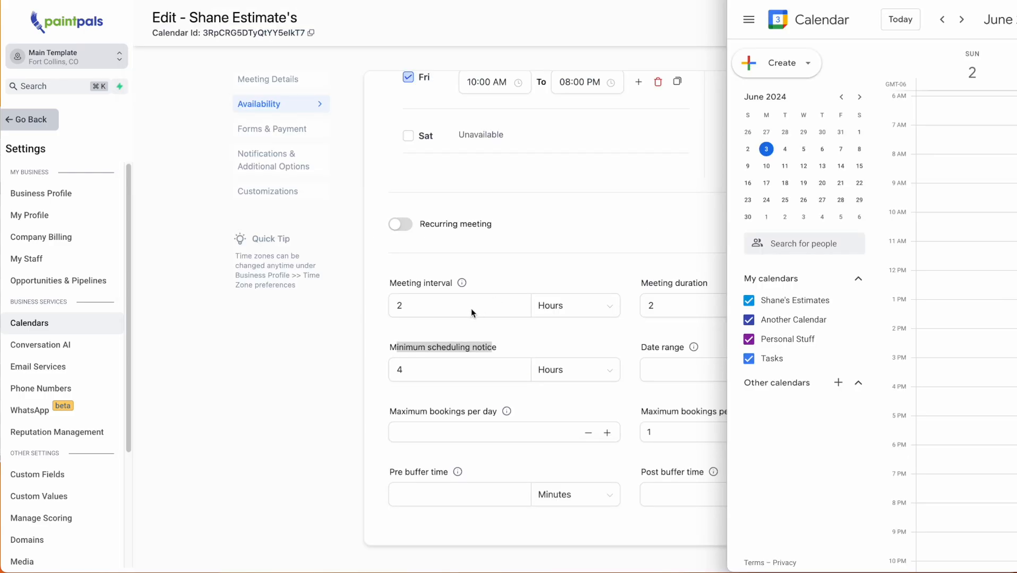
drag(492, 348, 420, 354)
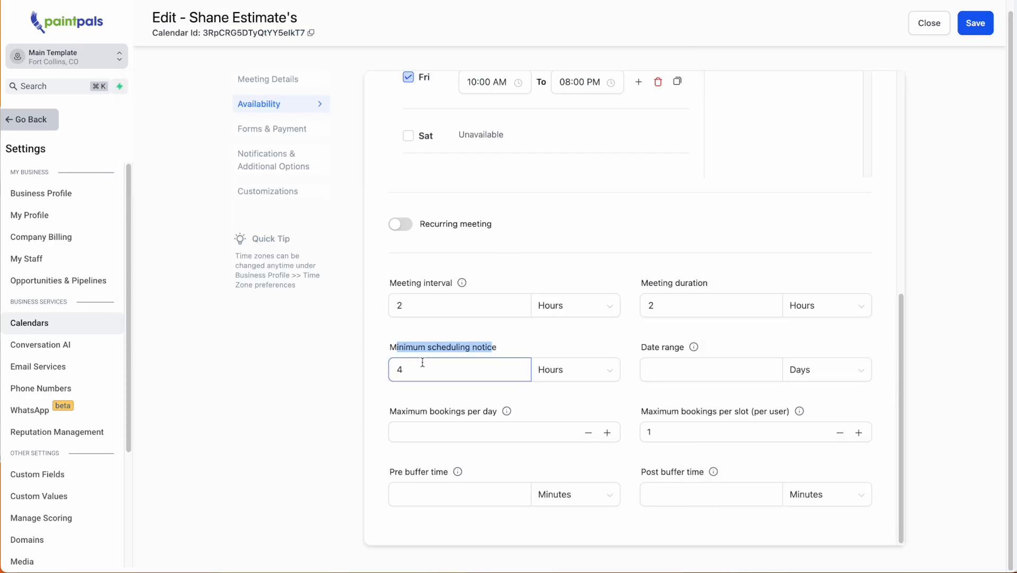
double_click(393, 374)
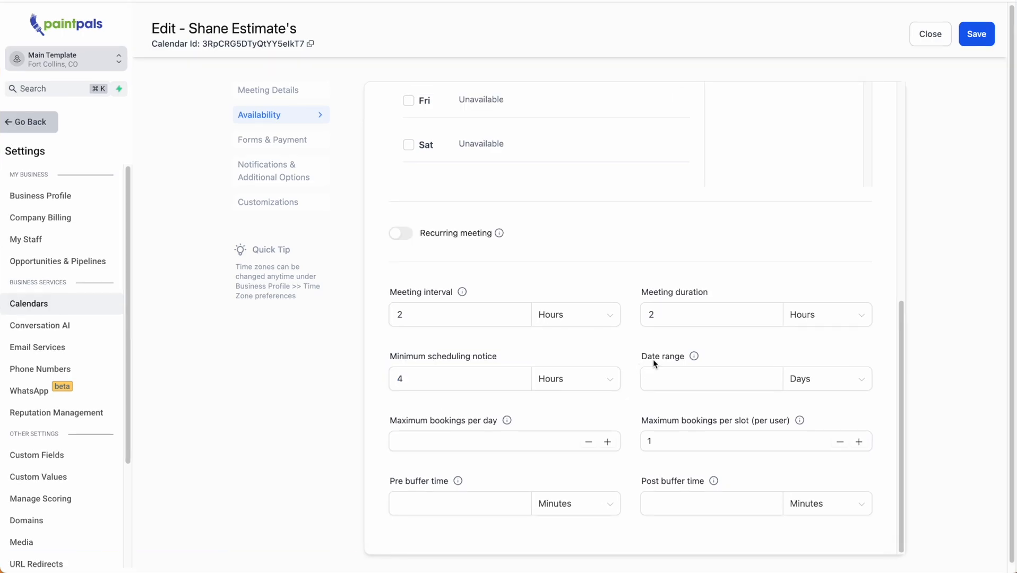
Step: Examine the unit options offered for the calendar's date range
click(856, 385)
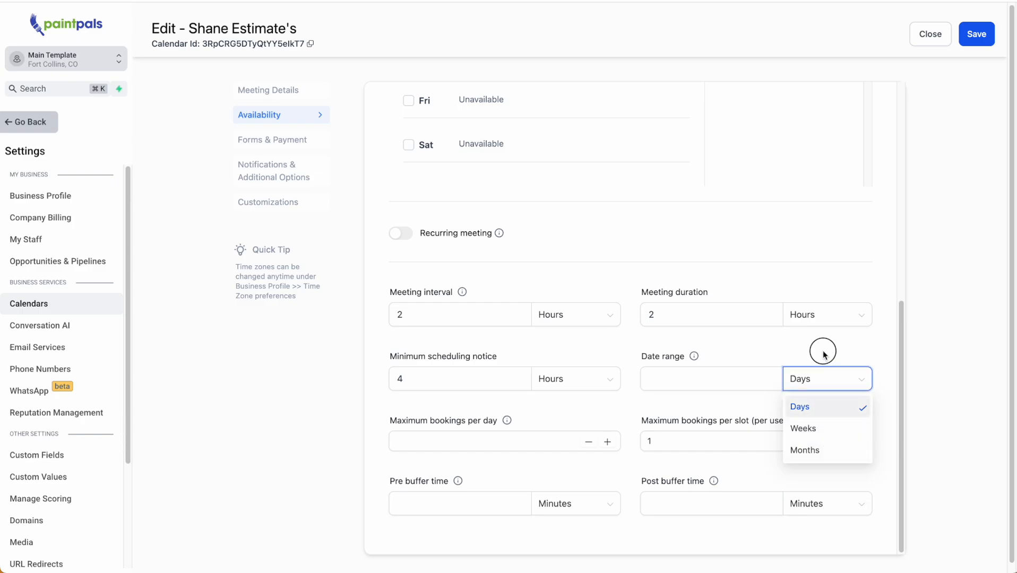
click(729, 370)
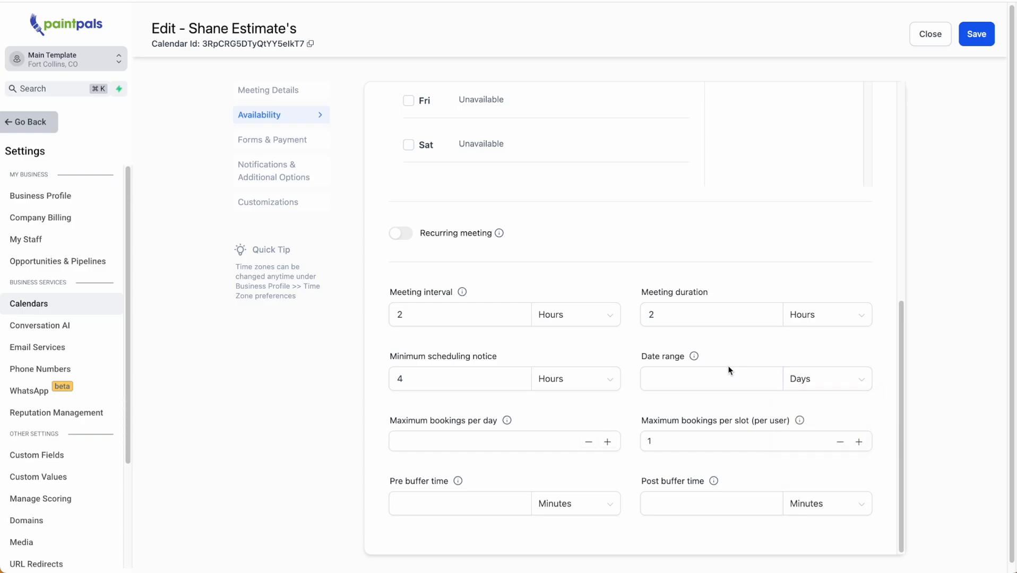
scroll(729, 370, up, 1)
click(691, 432)
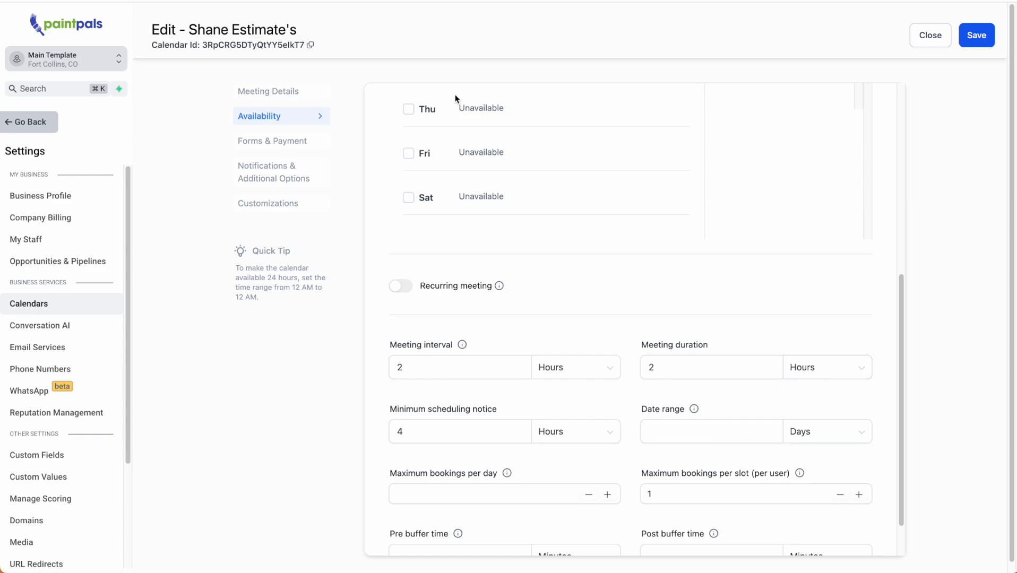
click(522, 1)
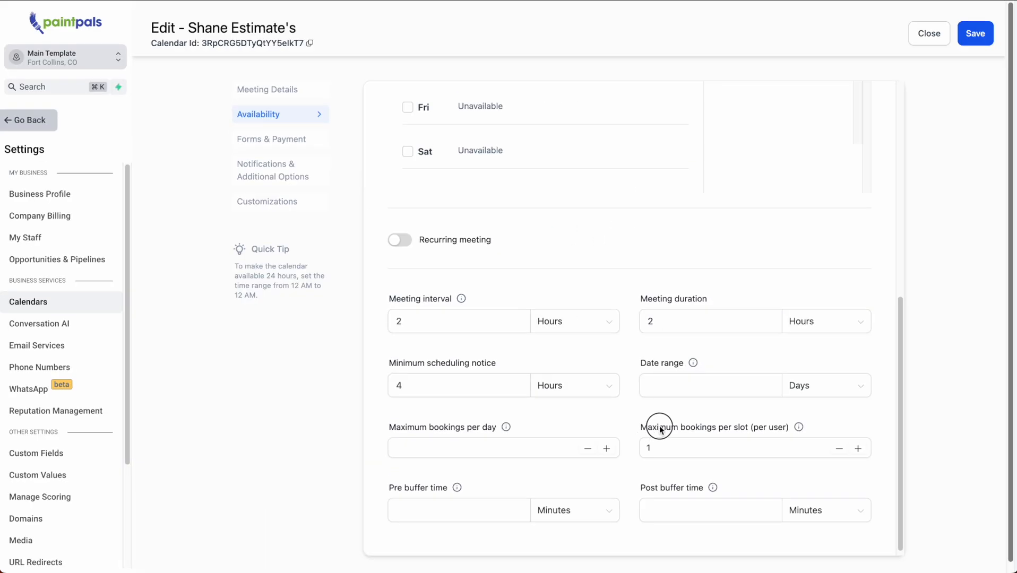
Step: Try setting the maximum bookings per slot (per user) to 3 and restore it to 1
drag(648, 427, 714, 429)
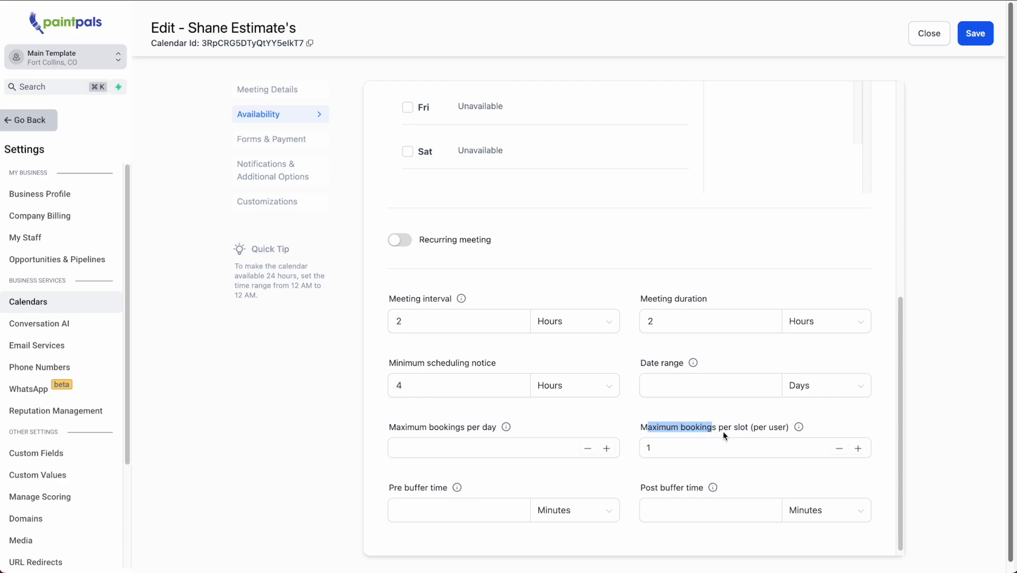
click(659, 448)
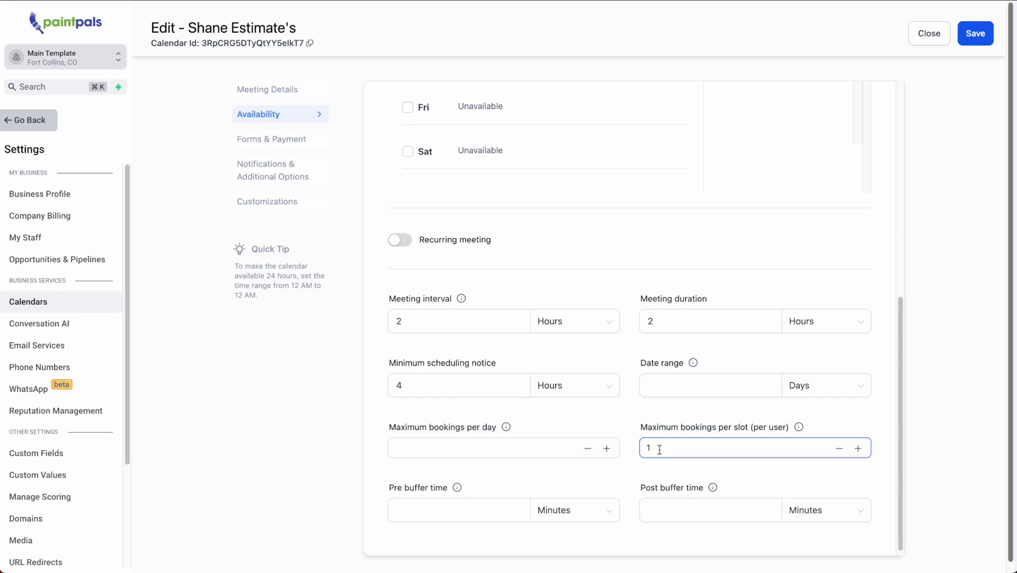
double_click(660, 450)
click(681, 450)
drag(658, 449, 630, 448)
text(3)
click(840, 450)
click(840, 451)
click(785, 477)
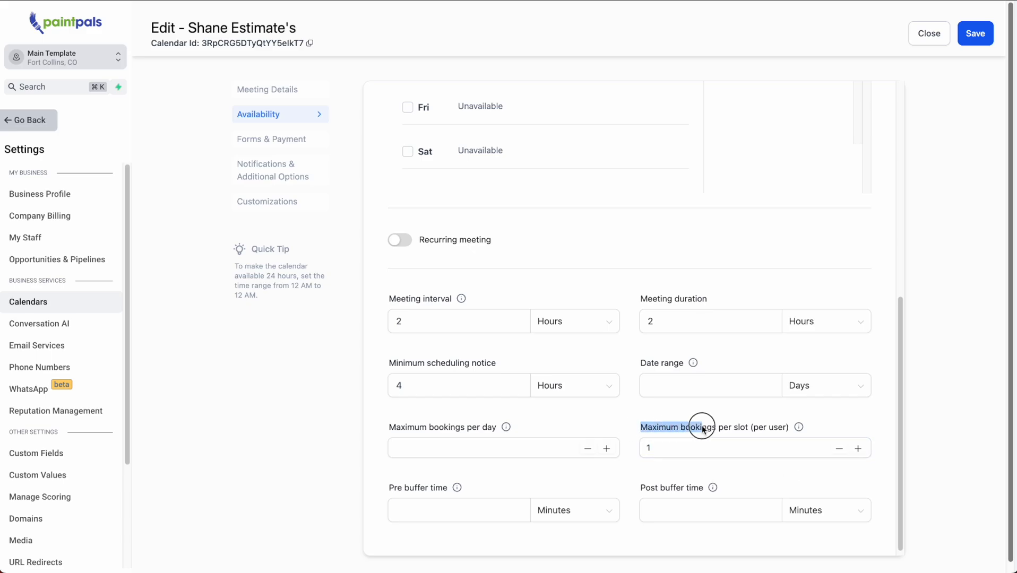
Step: Move the Google Calendar window aside and disable the weekly available hours for Monday through Friday
mouse_move(714, 488)
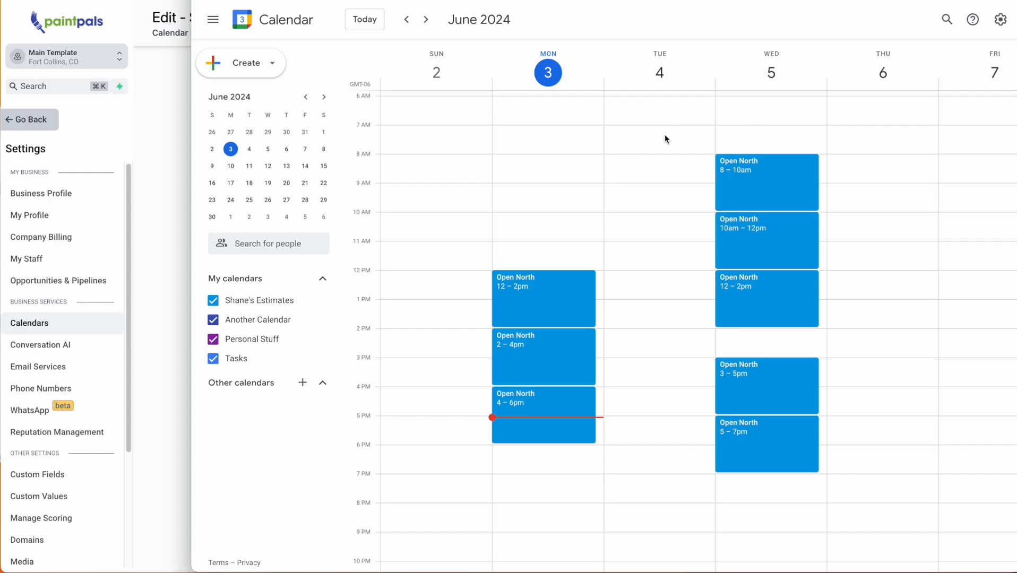
drag(266, 1, 1003, 1)
scroll(801, 164, up, 7)
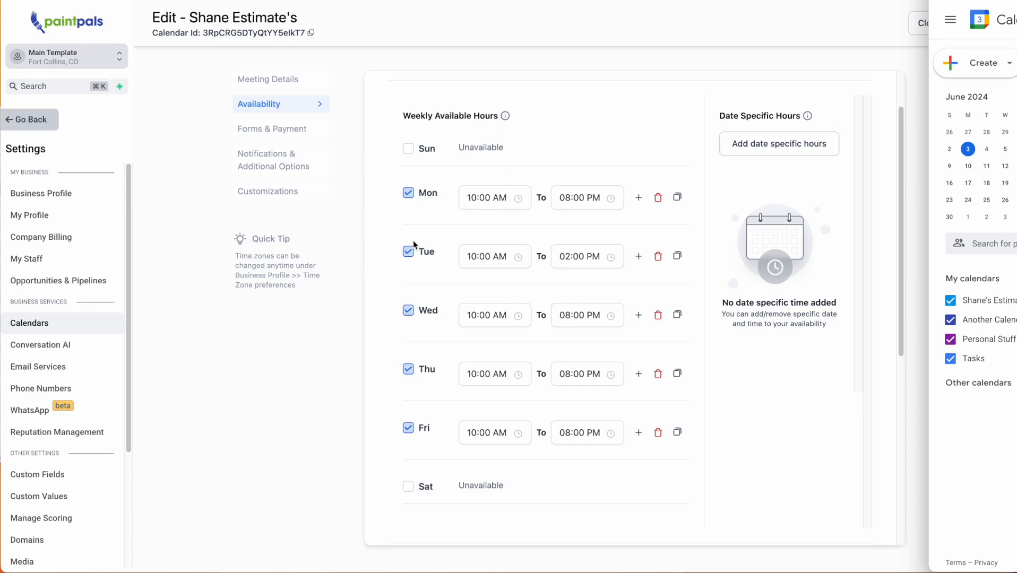
click(408, 311)
click(408, 352)
click(409, 396)
click(408, 251)
click(408, 193)
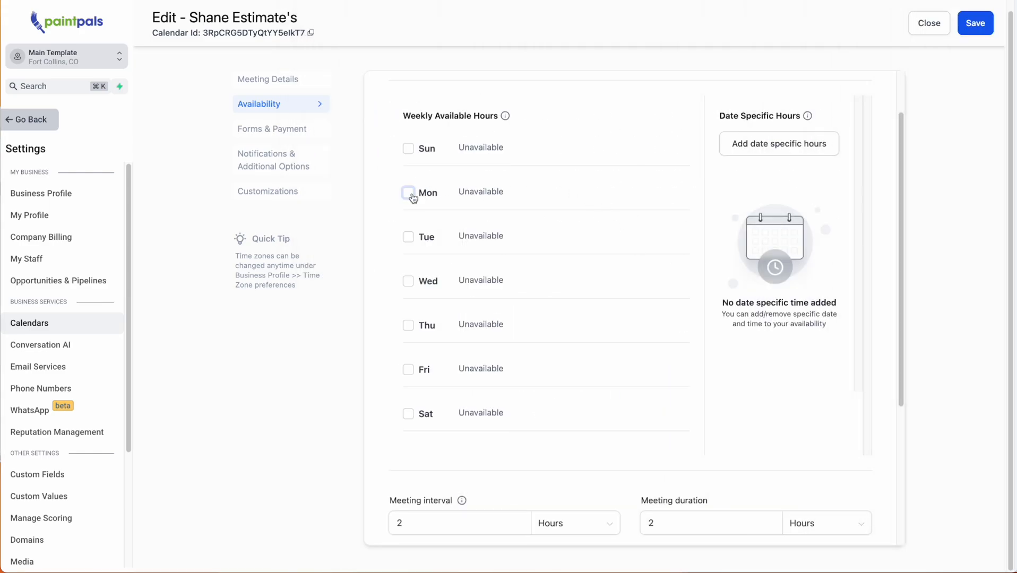
Step: Enable Monday in the weekly available hours and set it from 12:00 PM to 06:00 PM
click(409, 193)
click(487, 198)
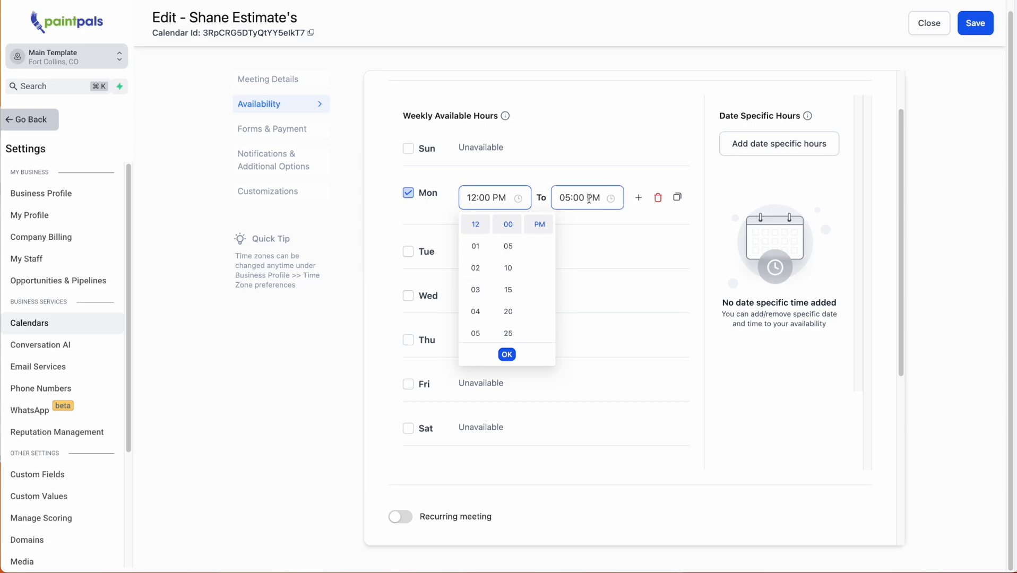
click(577, 199)
click(568, 246)
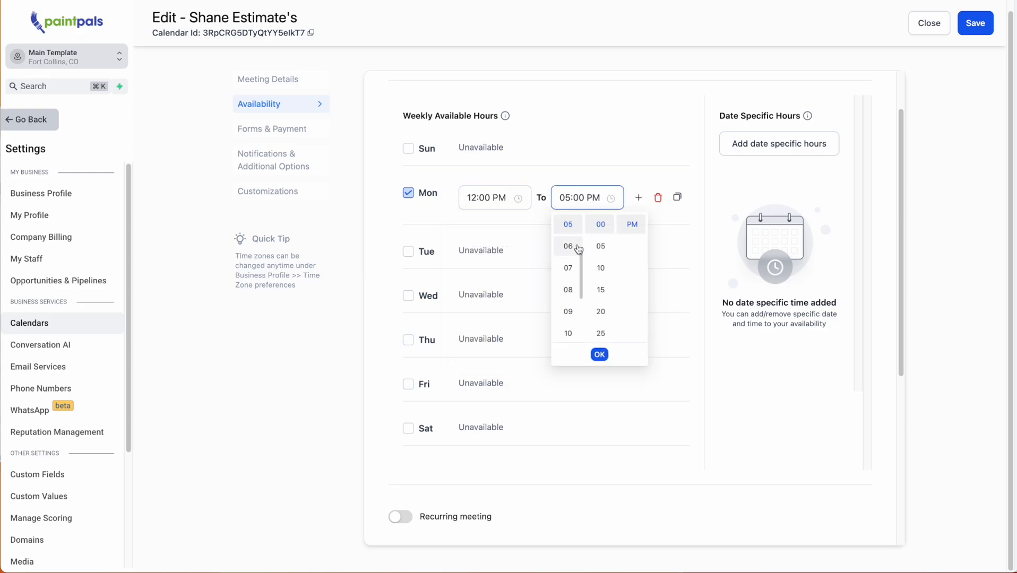
click(639, 142)
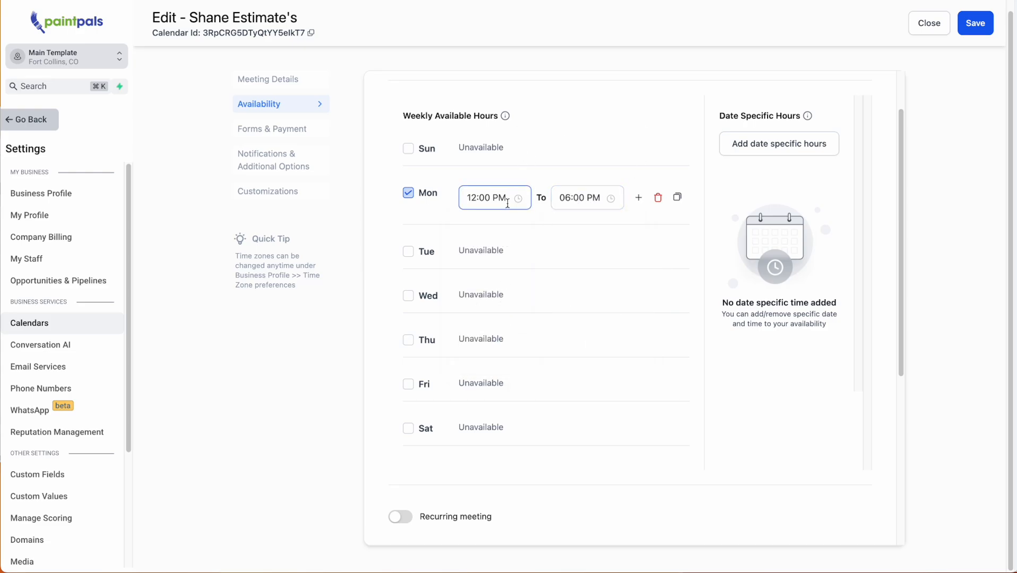
Step: Examine the meeting duration alongside the meeting interval for the Monday availability
scroll(501, 246, down, 4)
drag(645, 372, 706, 363)
click(418, 381)
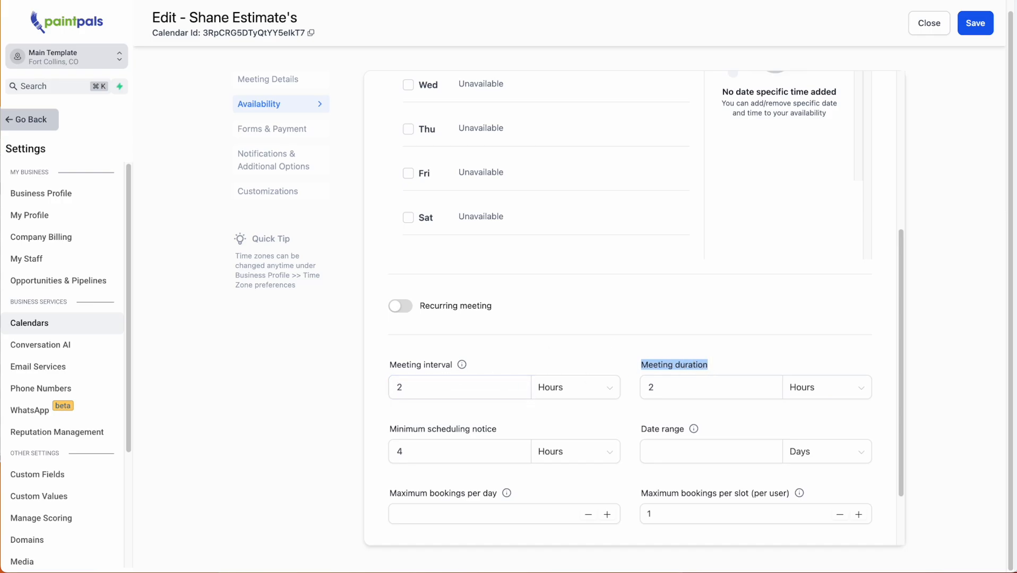
Step: In Google Calendar, create a "Lunch" event on June 5, 2024 from 2:00pm to 3:00pm in the Personal Stuff calendar
click(1015, 202)
drag(956, 1, 649, 2)
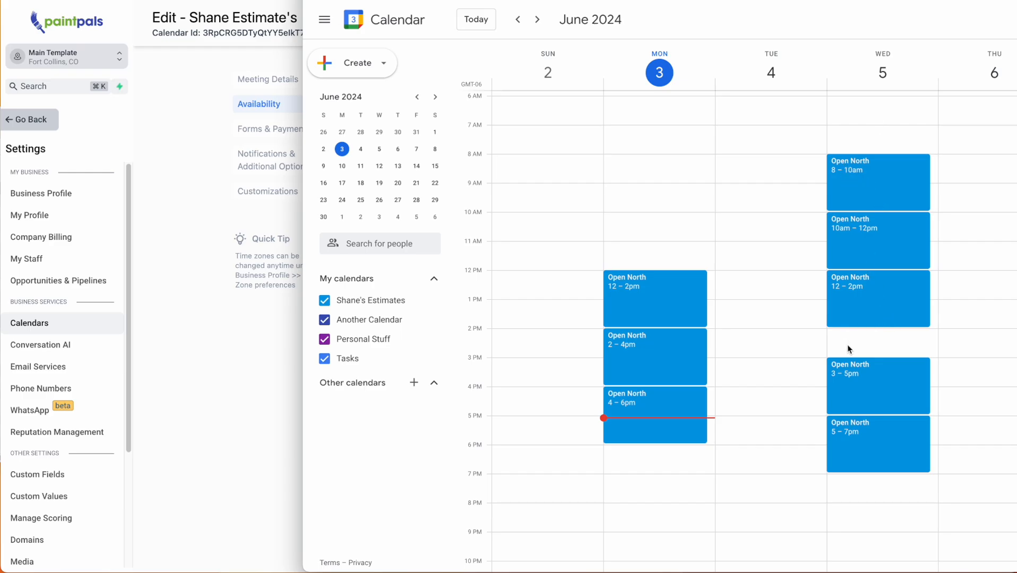
click(868, 342)
text(Lunch)
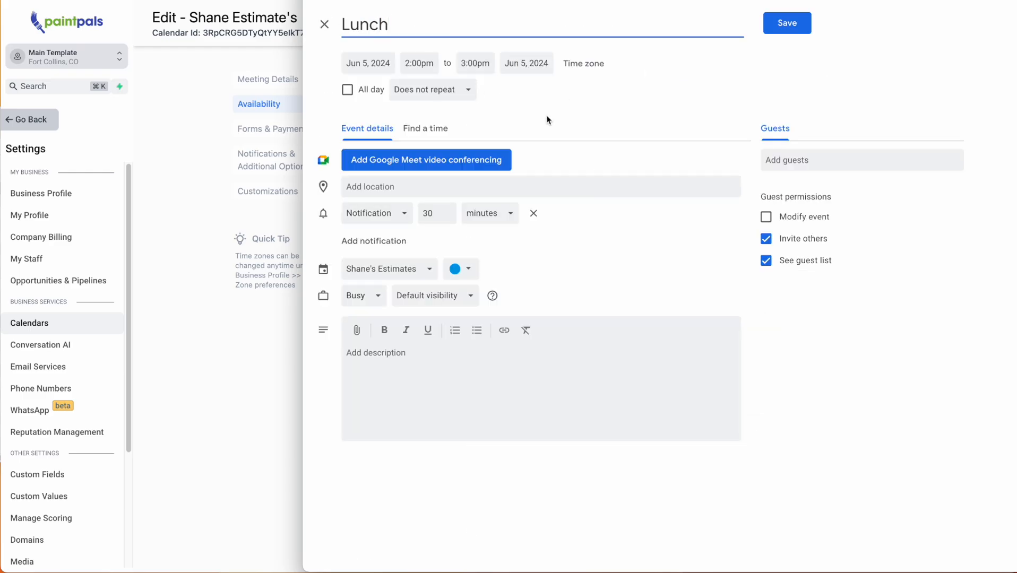
click(391, 269)
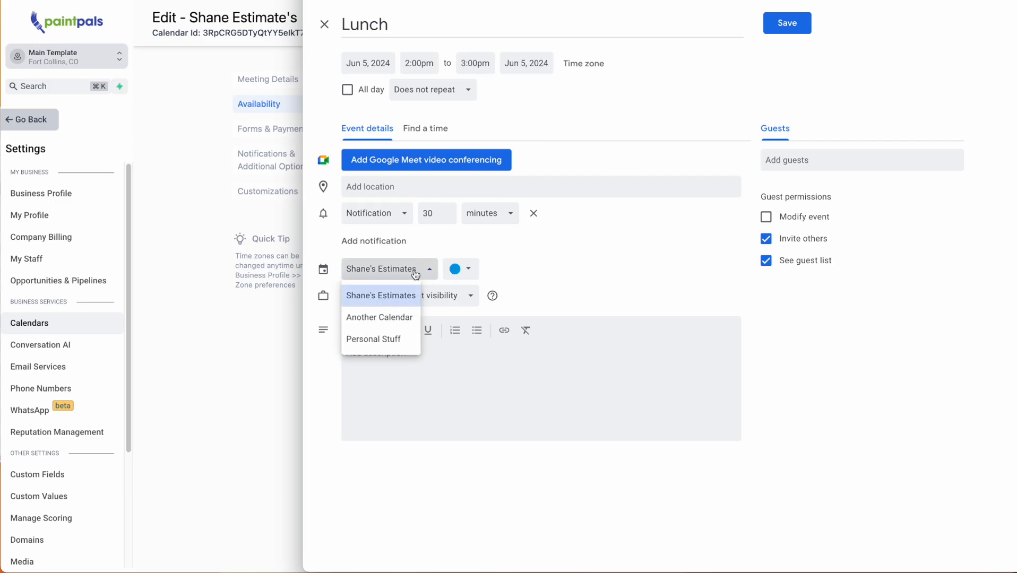
click(395, 338)
click(787, 23)
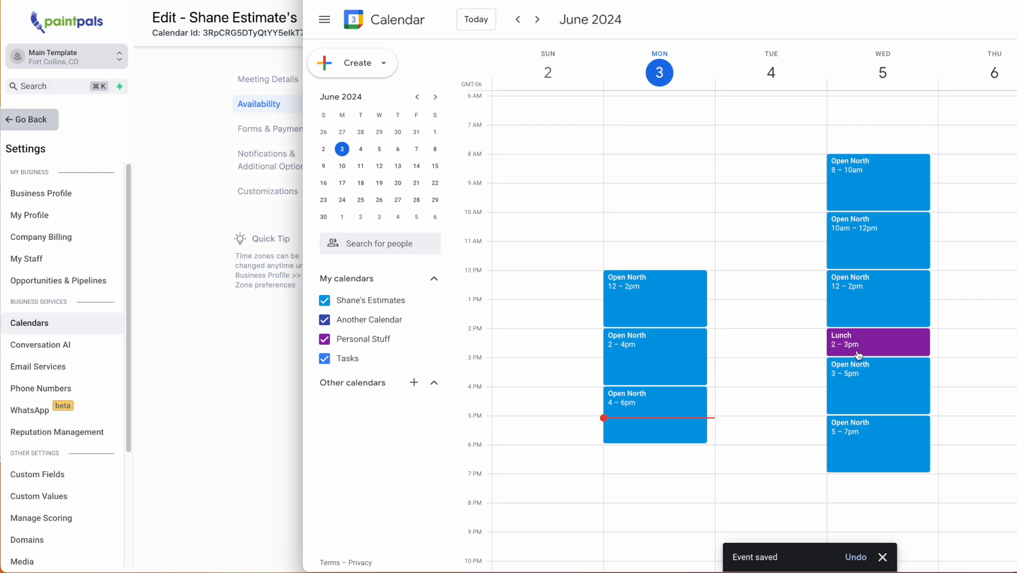
drag(866, 366, 866, 336)
mouse_move(875, 443)
mouse_down()
mouse_move(870, 409)
mouse_move(872, 445)
mouse_up()
drag(864, 356, 864, 387)
drag(874, 445, 875, 436)
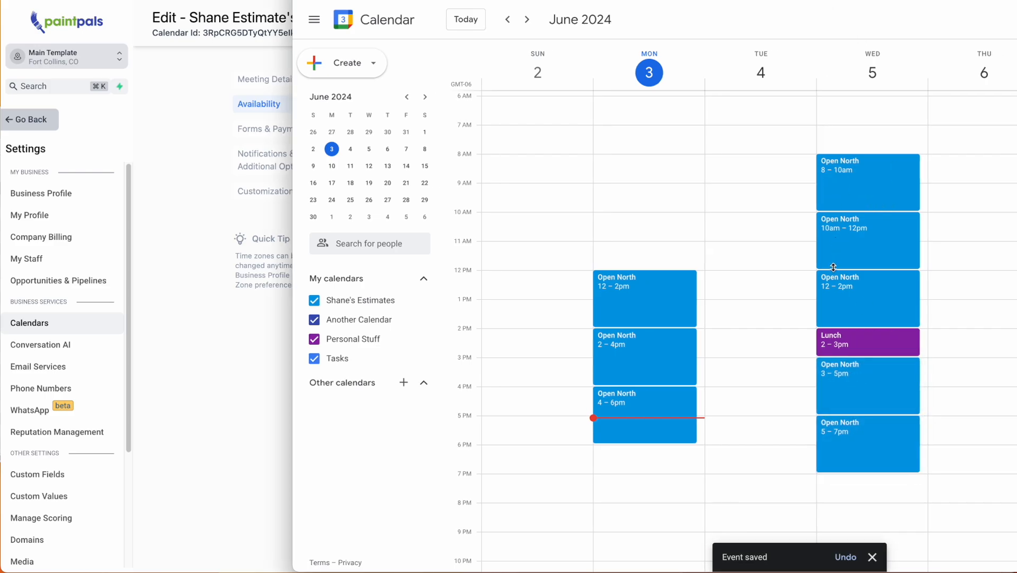
Step: Move the Google Calendar window aside, then enable Wednesday in the weekly available hours from 08:00 AM to 02:00 PM
drag(370, 1, 838, 2)
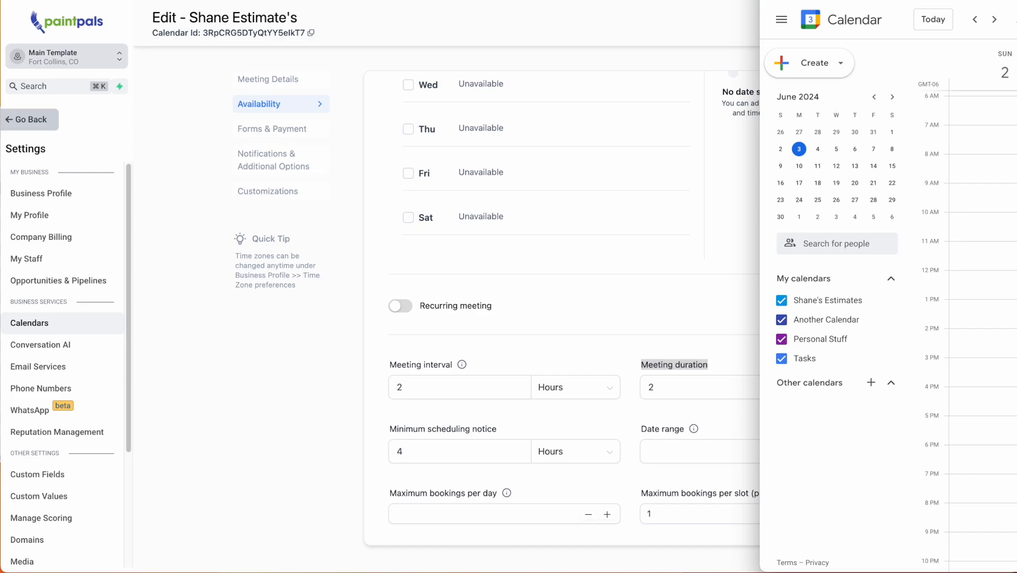
click(563, 240)
scroll(553, 242, up, 3)
click(408, 217)
click(586, 223)
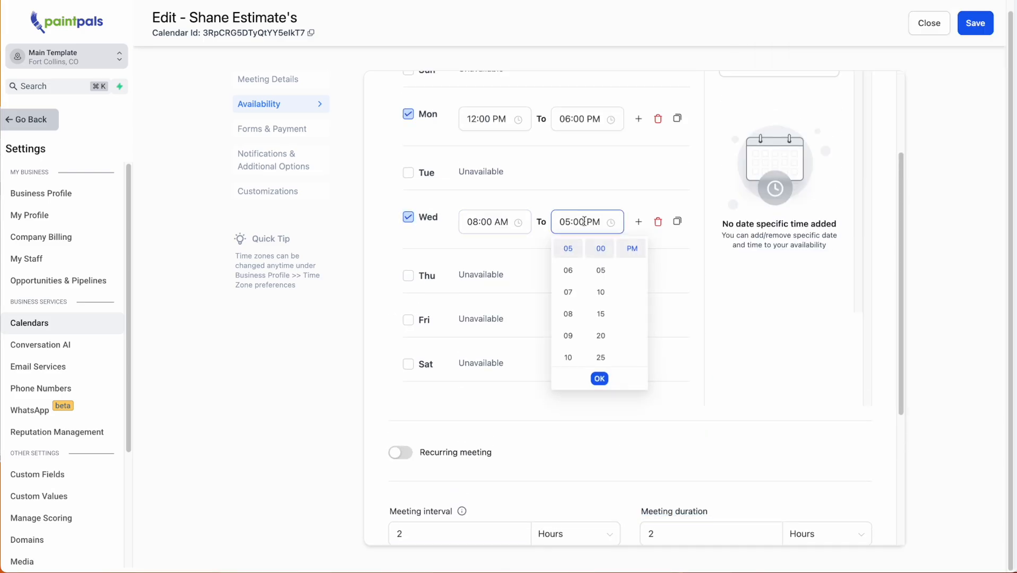
scroll(567, 300, up, 3)
click(566, 295)
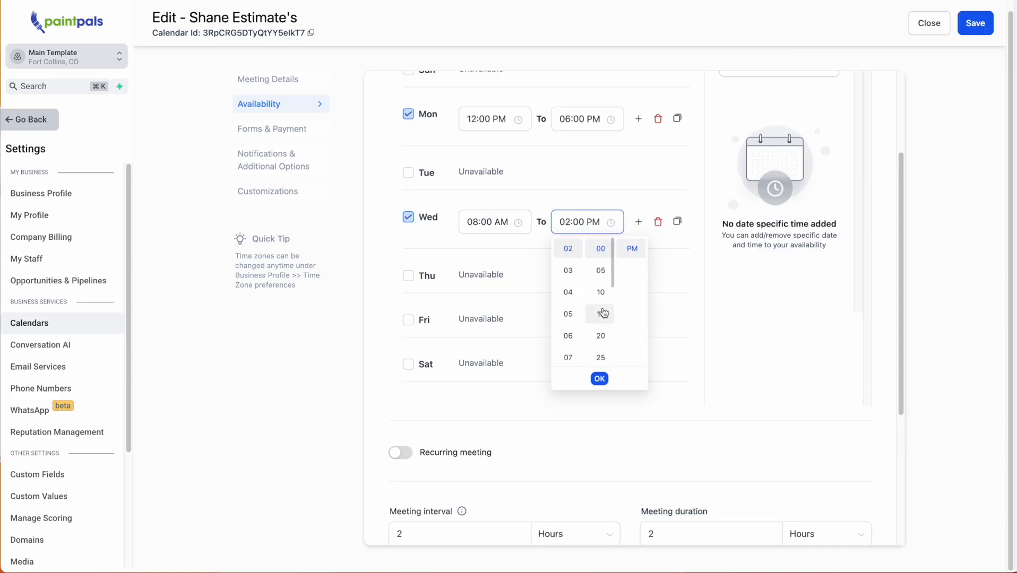
click(599, 379)
Step: Add a second Wednesday time range from 03:00 PM to 07:00 PM
click(639, 223)
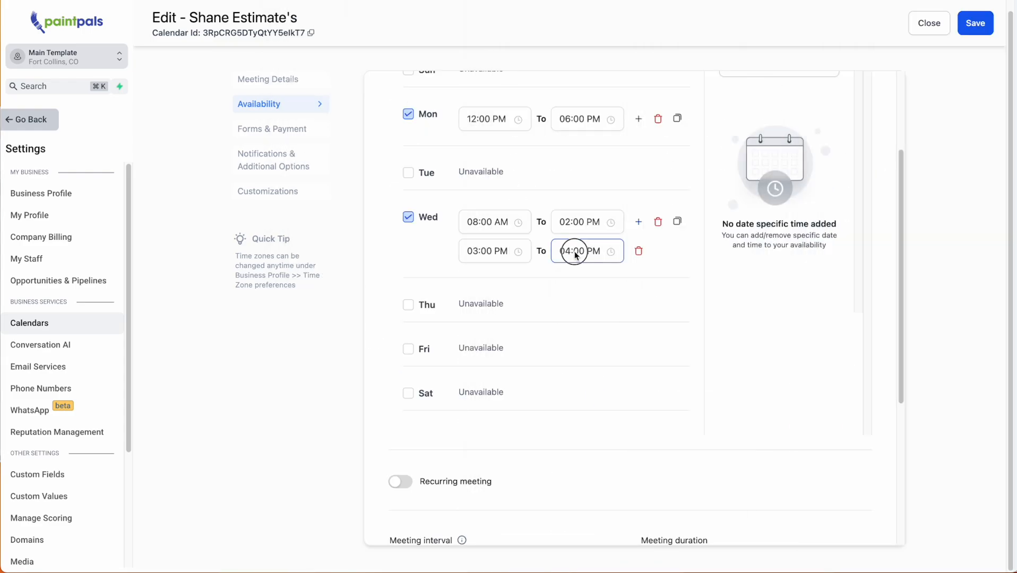
click(581, 253)
click(568, 341)
scroll(672, 364, up, 3)
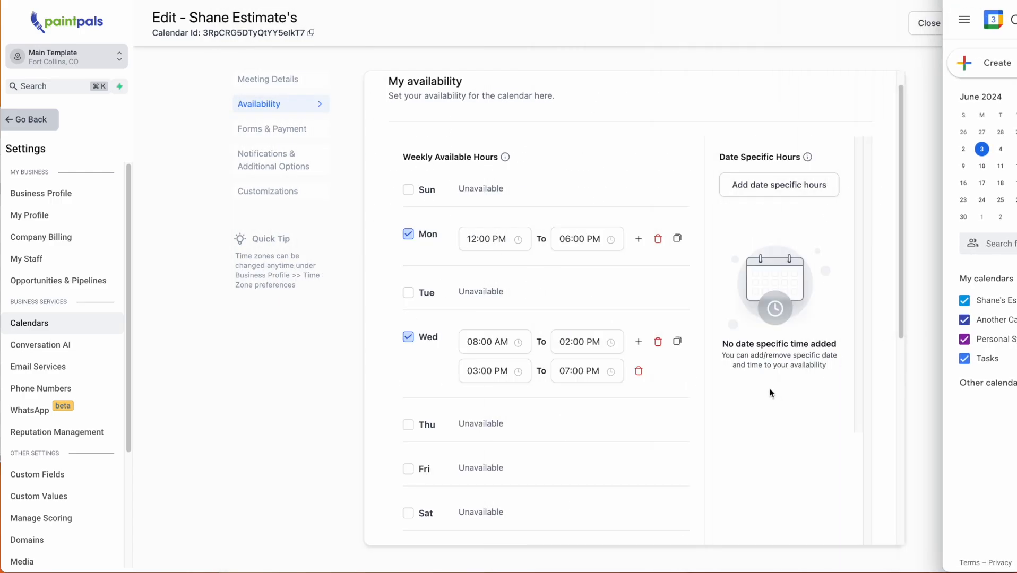
Step: Copy Wednesday's available hours to Thursday
scroll(694, 363, down, 1)
click(678, 298)
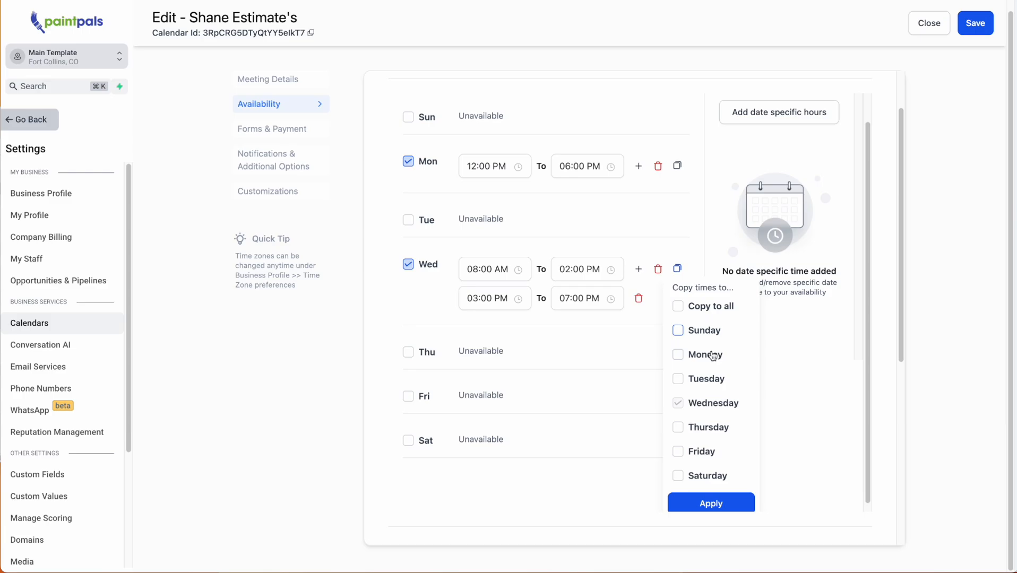
click(678, 427)
click(697, 505)
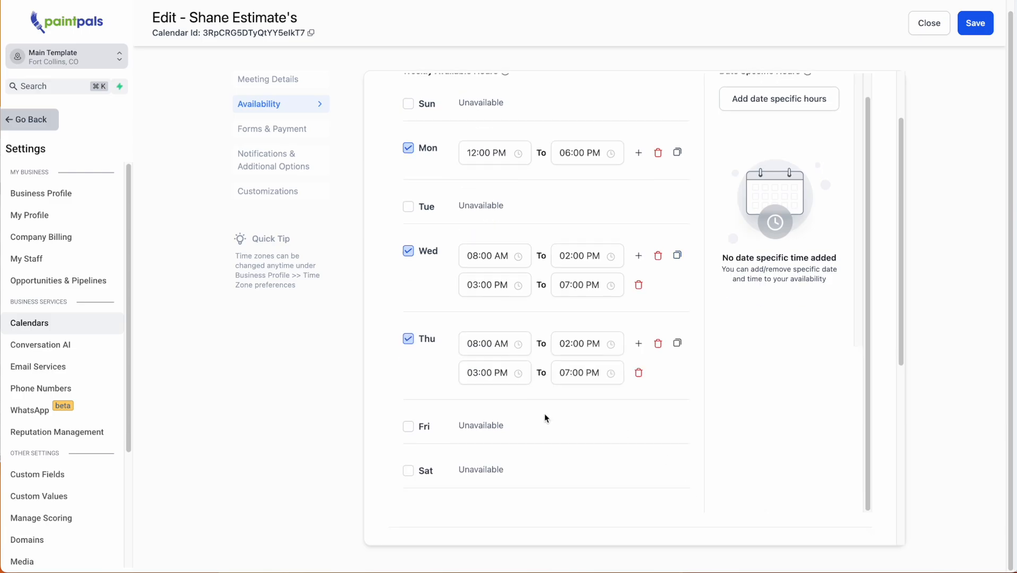
Step: Remove both of Thursday's time ranges
click(637, 396)
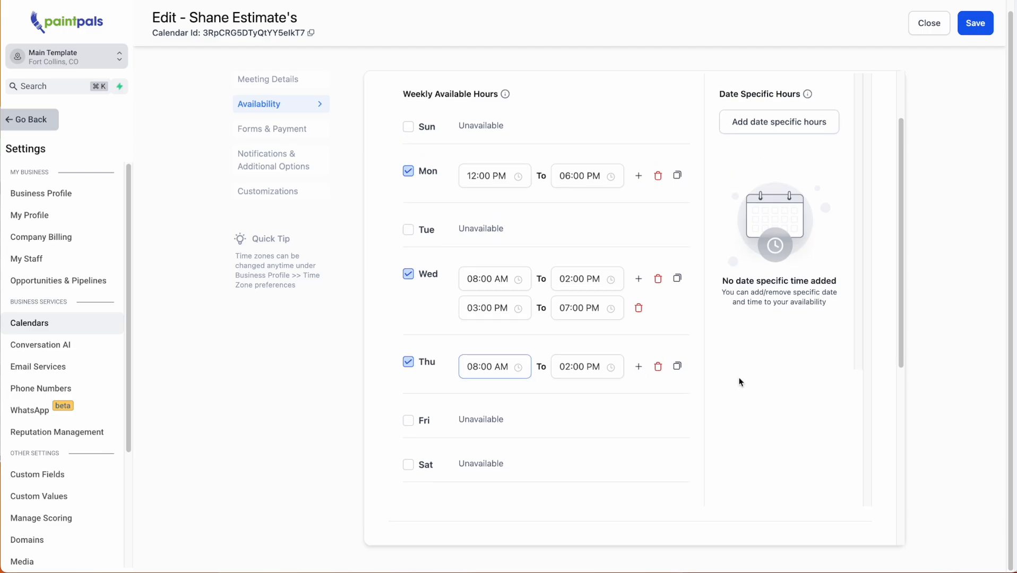
click(660, 366)
scroll(614, 419, up, 1)
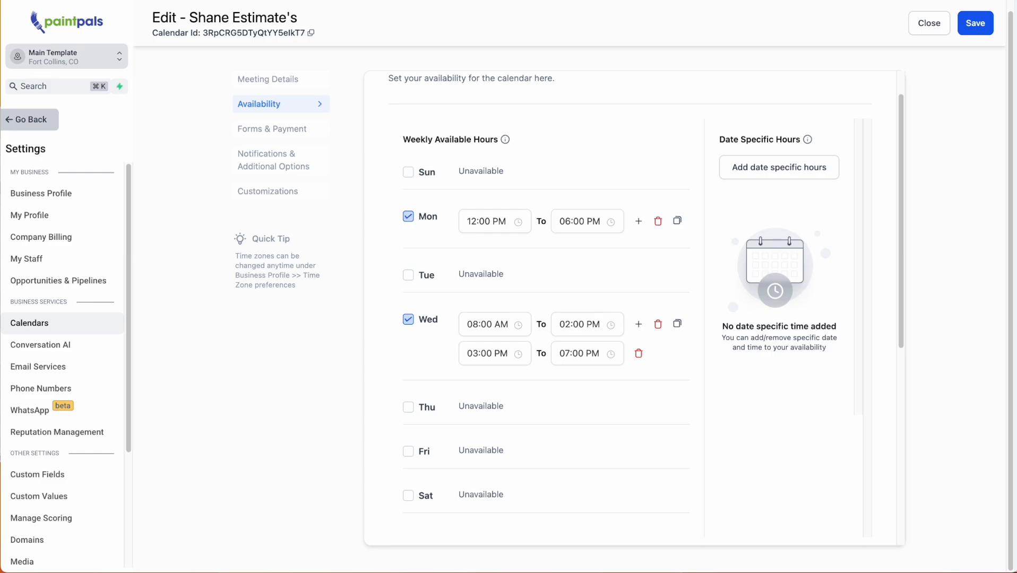
Step: Review the weekly available hours and save the estimates calendar
scroll(515, 348, down, 4)
scroll(516, 348, up, 4)
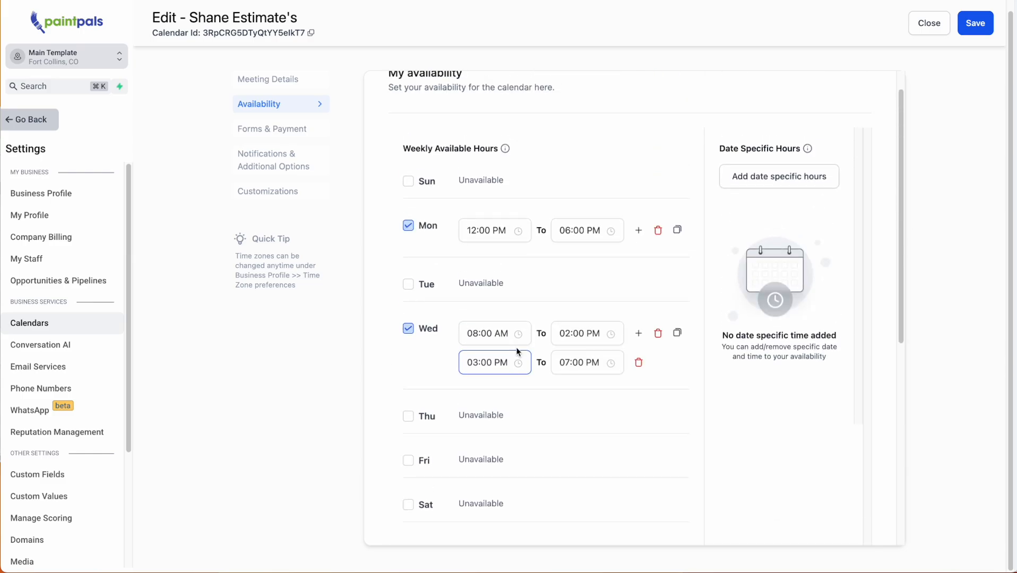
click(982, 22)
drag(399, 181, 505, 180)
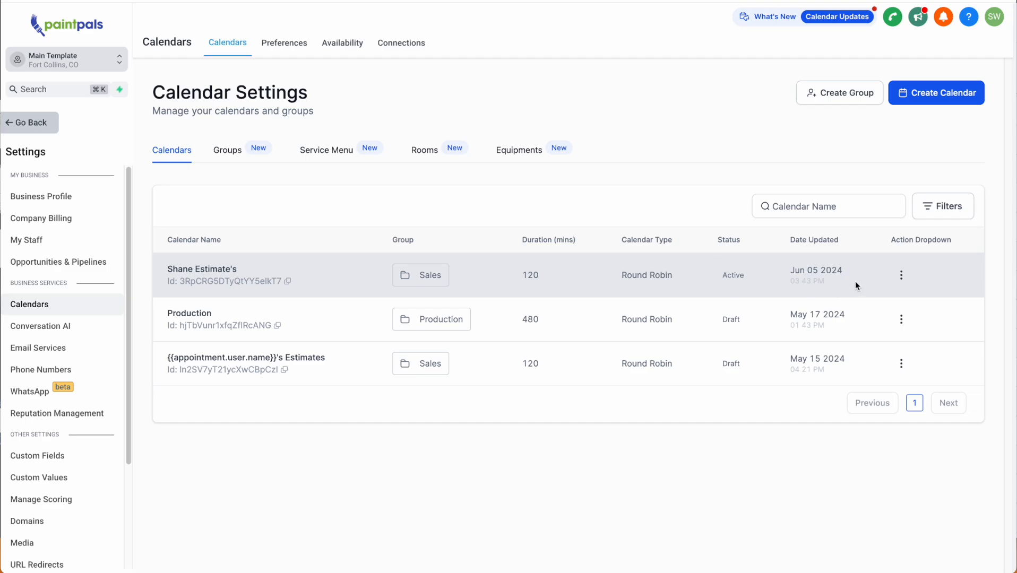
Step: Share the active estimates calendar by copying its scheduling link, and open the public booking page
click(903, 277)
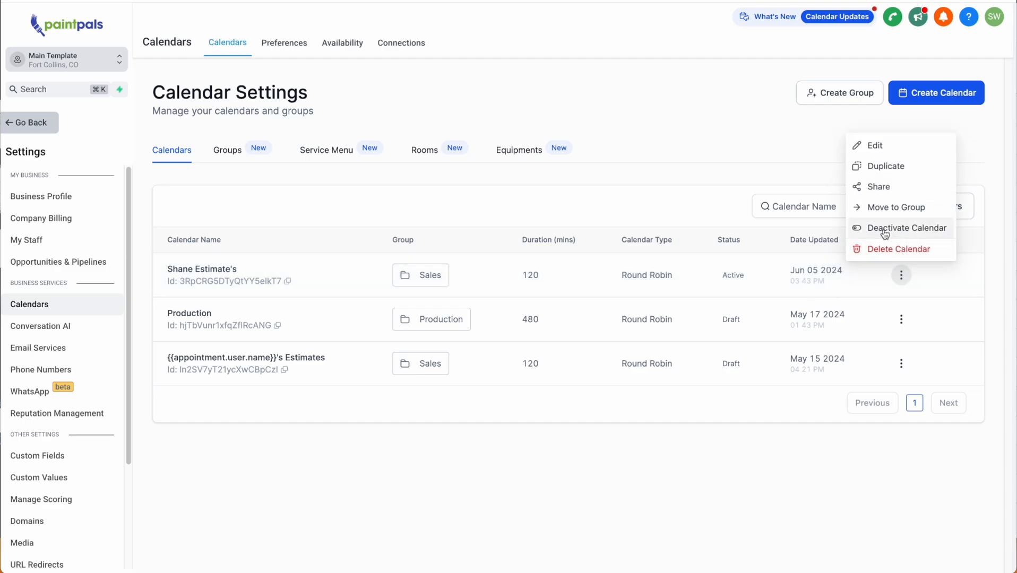
click(876, 187)
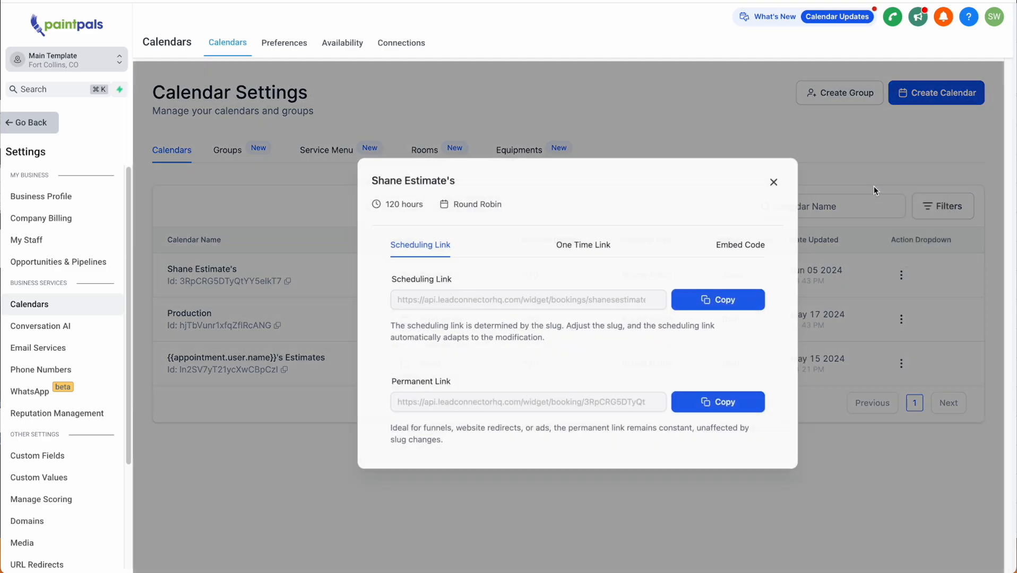
click(734, 304)
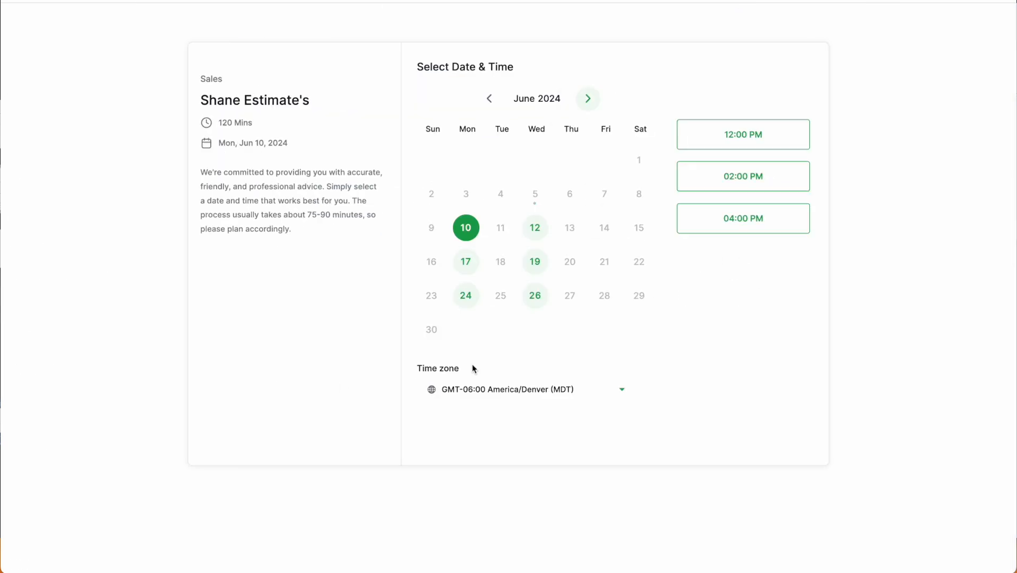
Step: Compare the bookable Monday and Wednesday time slots on the booking page with the open blocks in Google Calendar
click(537, 264)
click(537, 233)
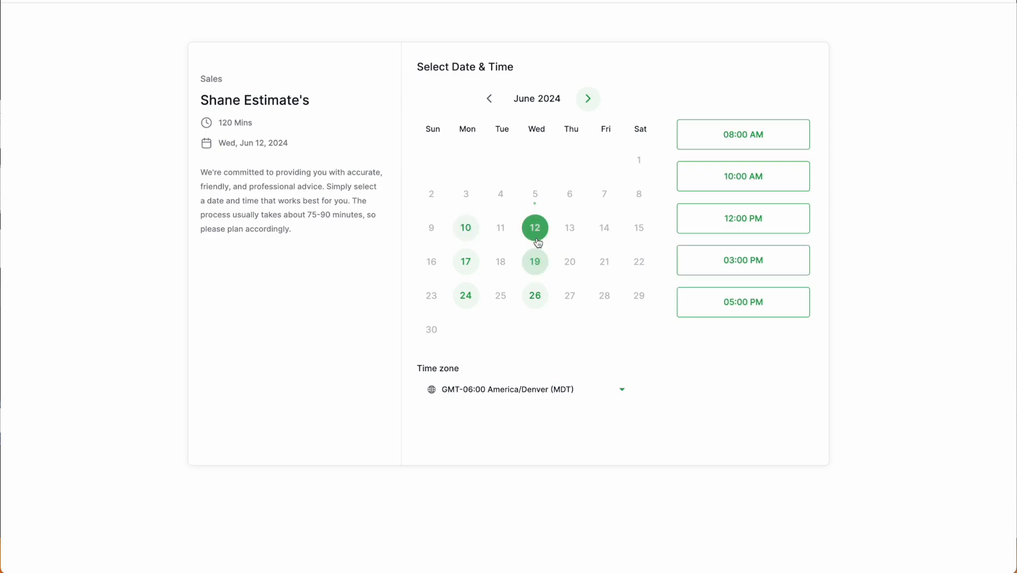
click(466, 262)
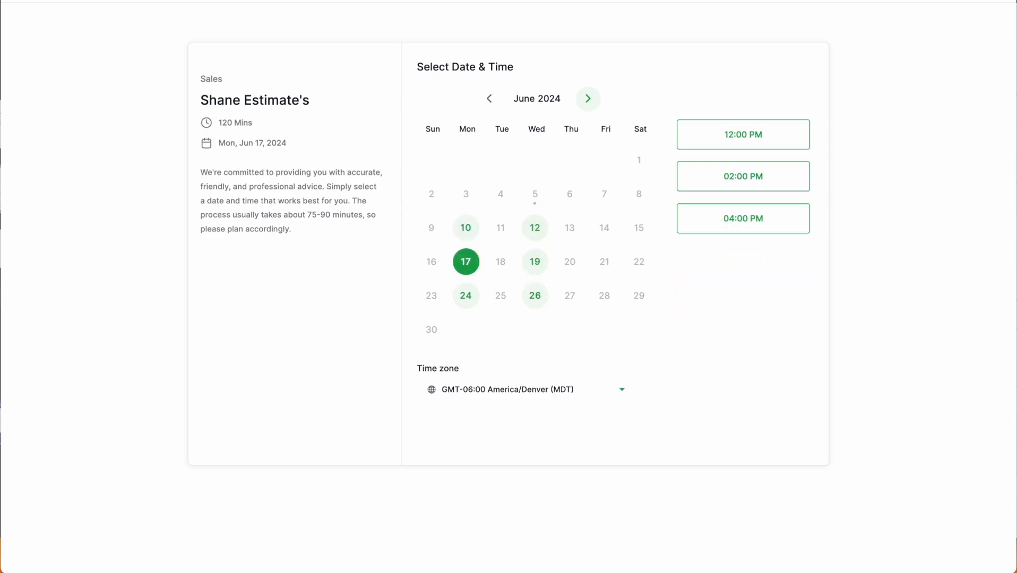
key(super+Tab)
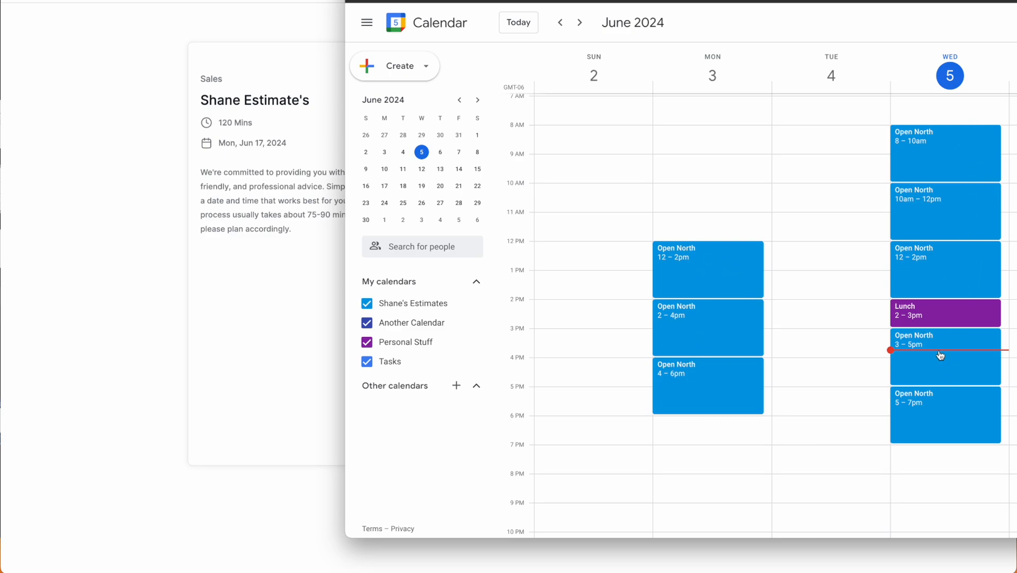
click(320, 356)
click(537, 228)
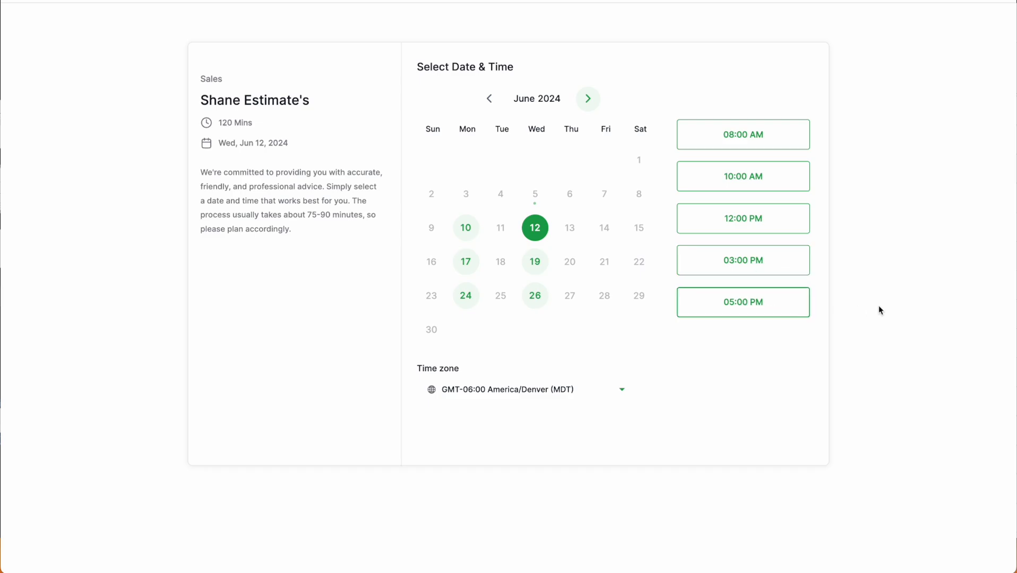
click(1016, 317)
click(258, 381)
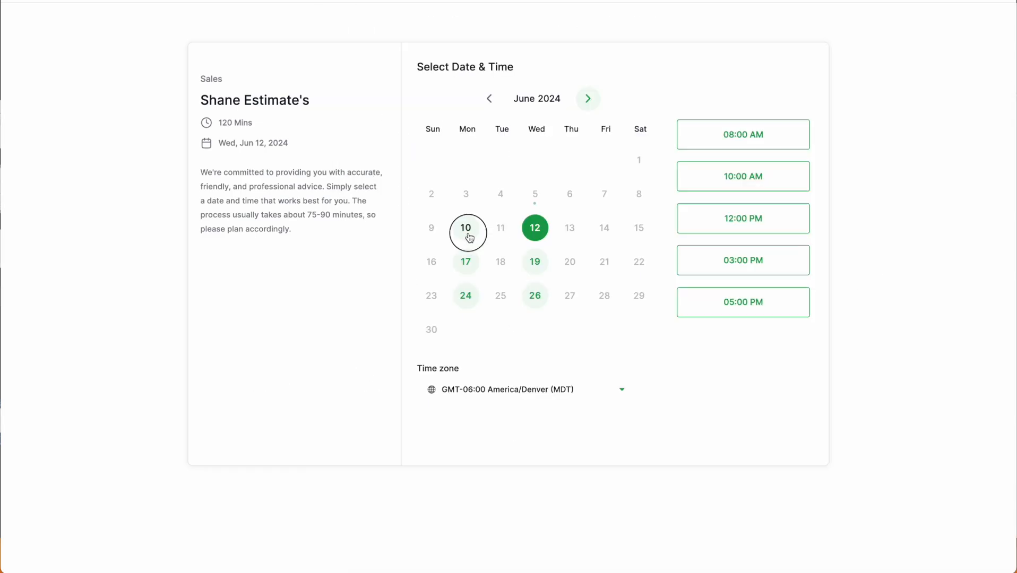
click(466, 228)
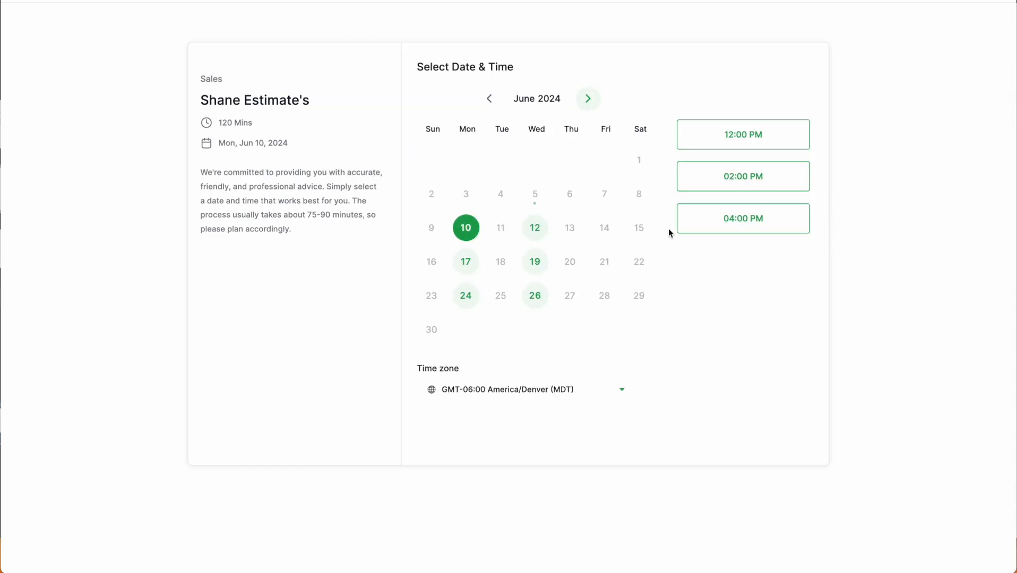
Step: Switch to the CRM contact record and start a new appointment for the contact
click(1016, 133)
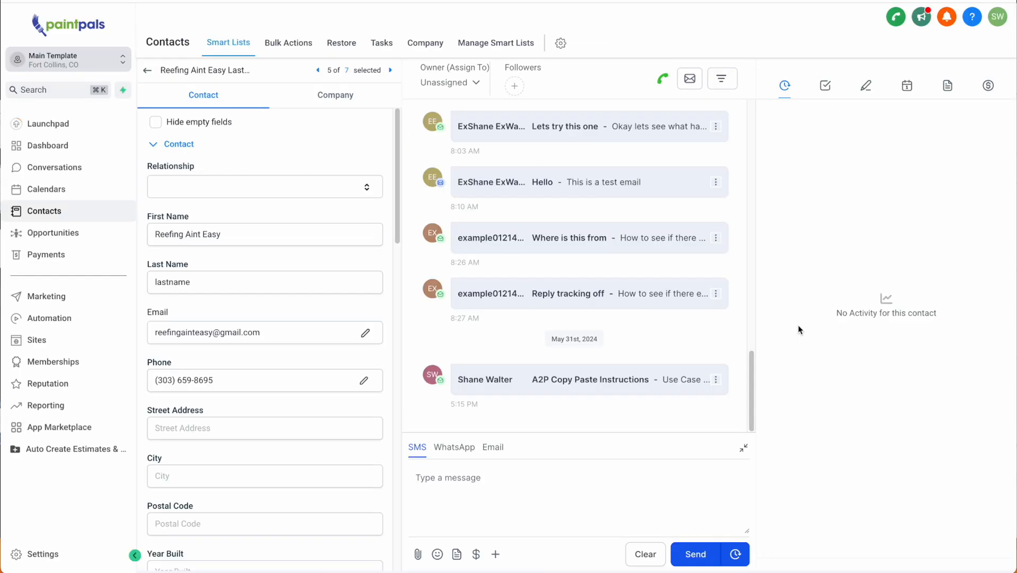
click(908, 87)
scroll(270, 325, down, 3)
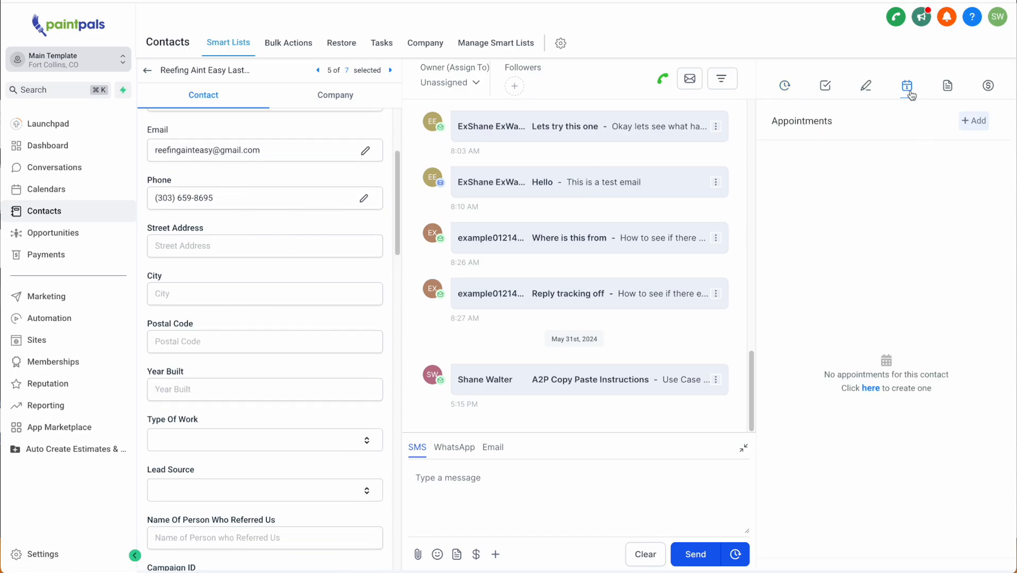
click(986, 122)
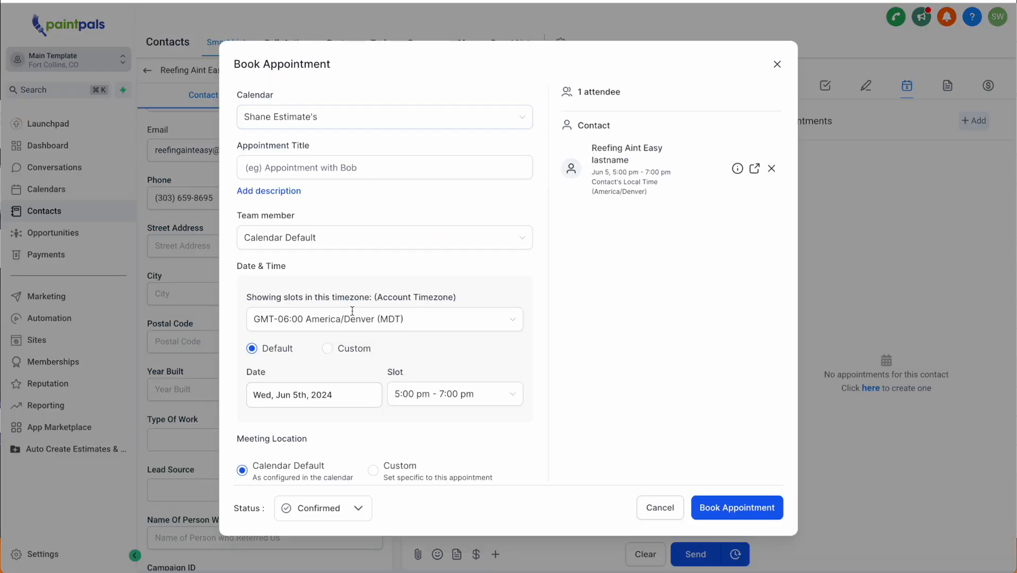
Step: Set the appointment date to June 10, 2024 and check its available slots against Google Calendar
click(312, 402)
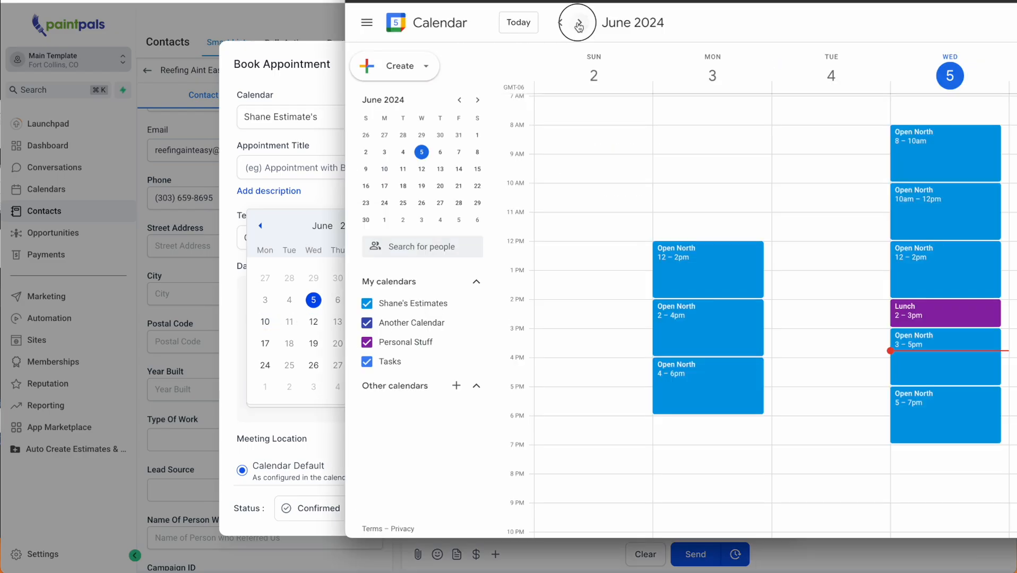
click(579, 26)
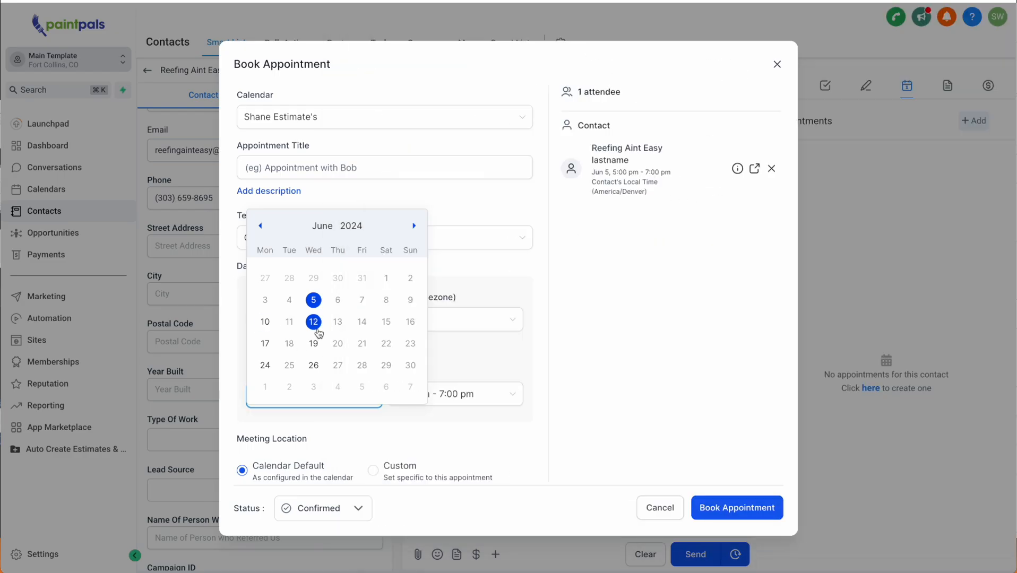
click(268, 330)
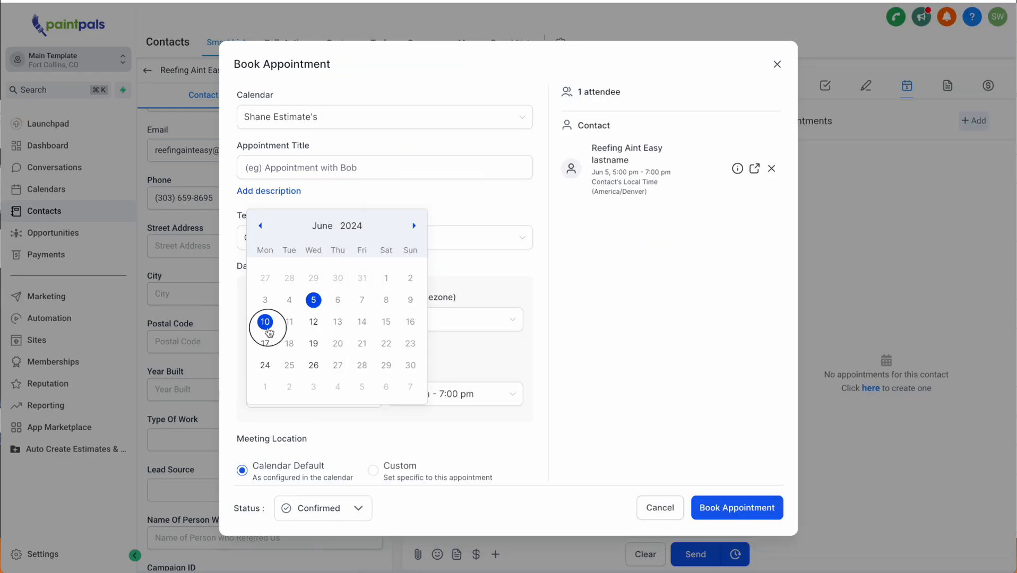
click(446, 398)
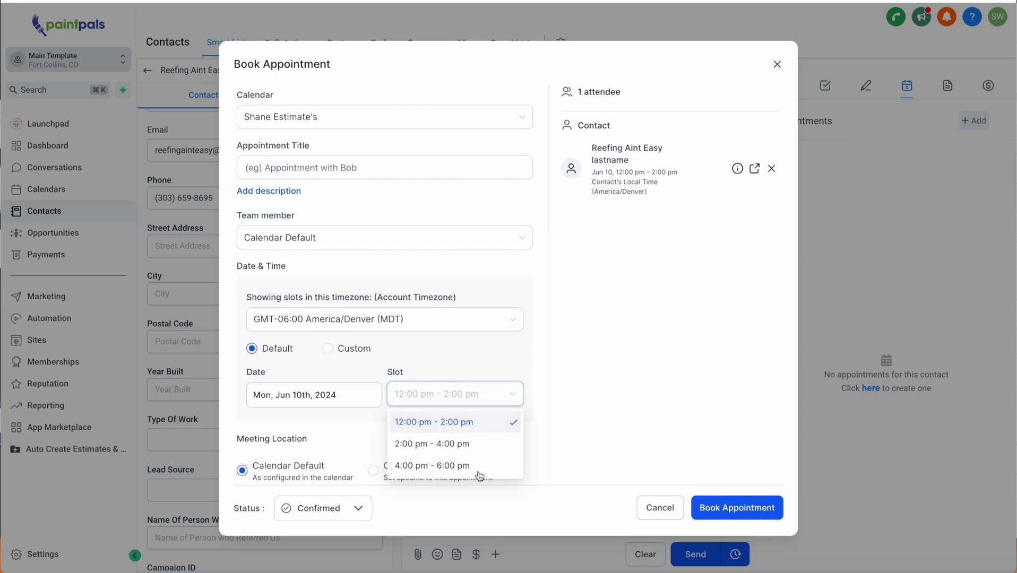
Step: Set the appointment date to June 12, 2024 and choose the 12:00 pm - 2:00 pm slot
click(318, 396)
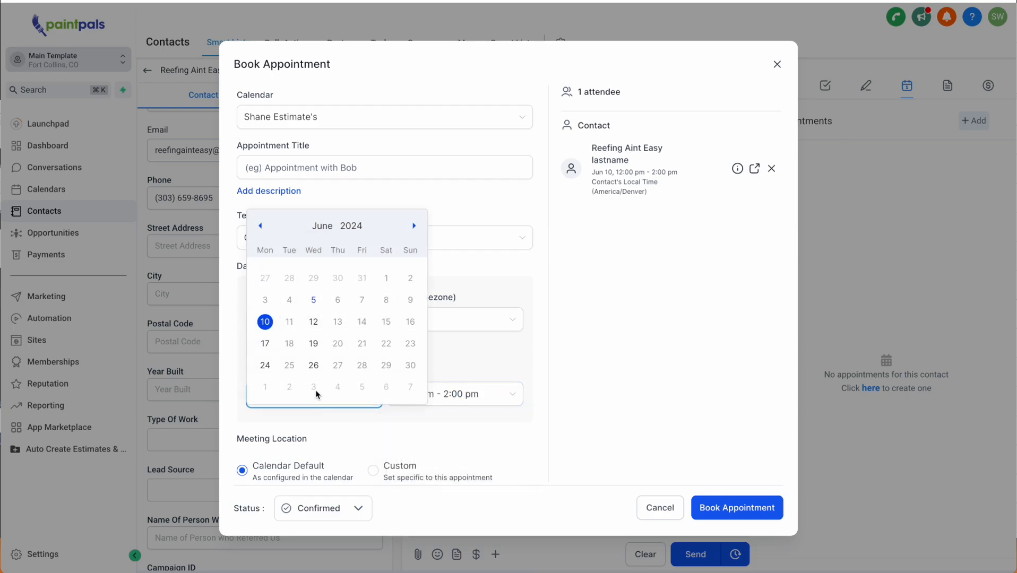
click(314, 321)
click(438, 396)
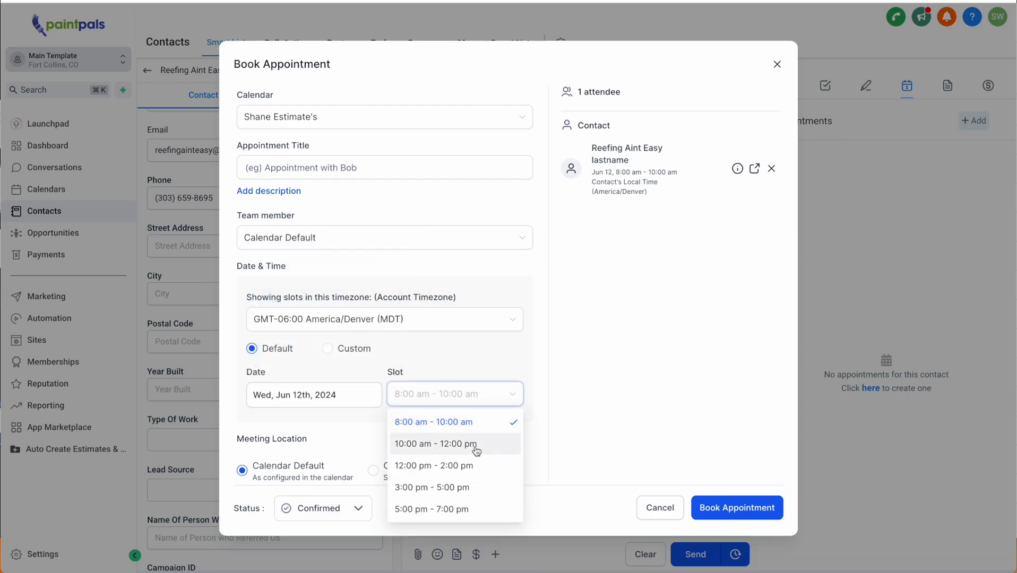
click(430, 467)
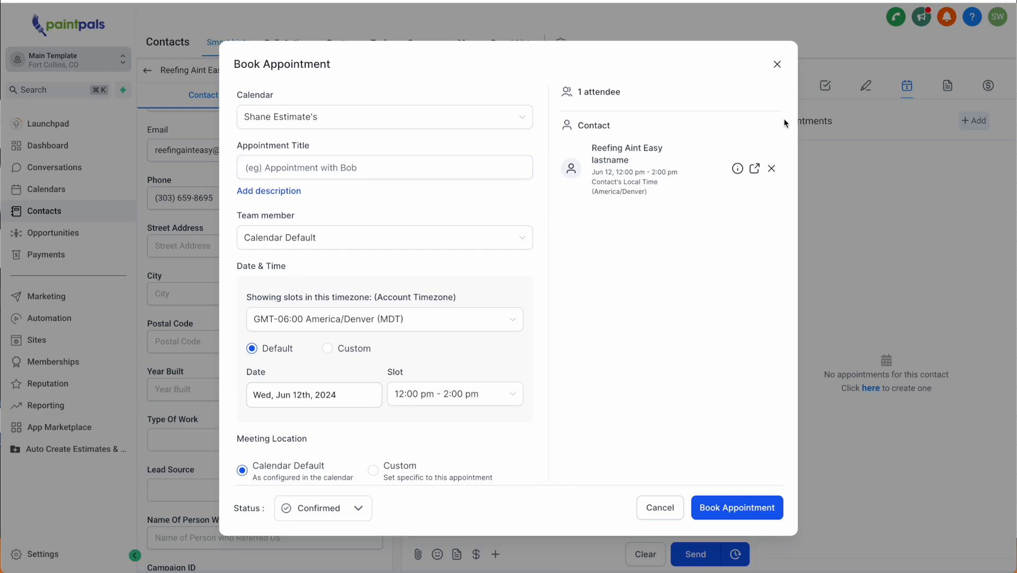
Step: Close the contact's appointment form without booking and look at the date-specific hours options in the estimates calendar's availability settings
click(778, 65)
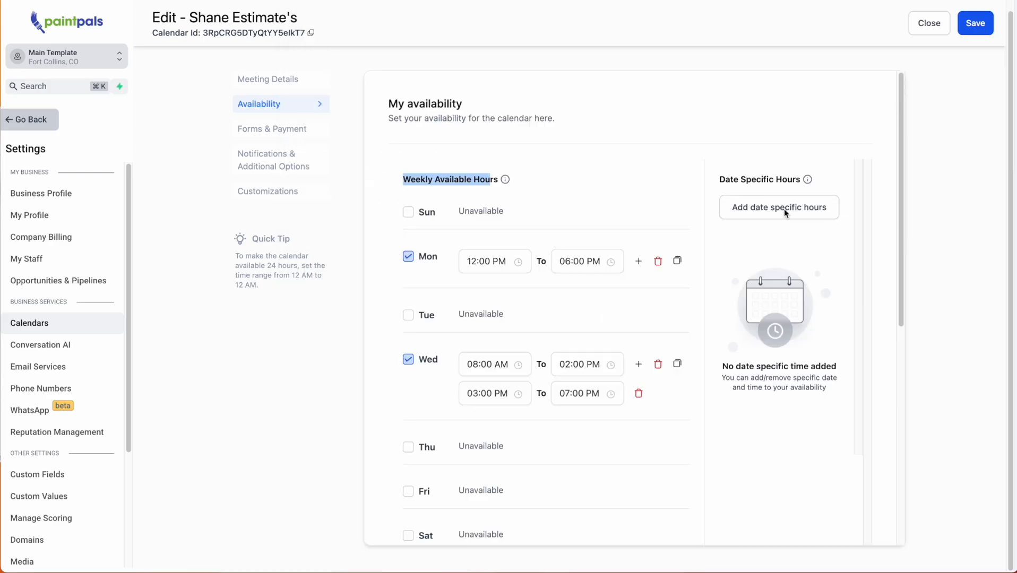
click(783, 208)
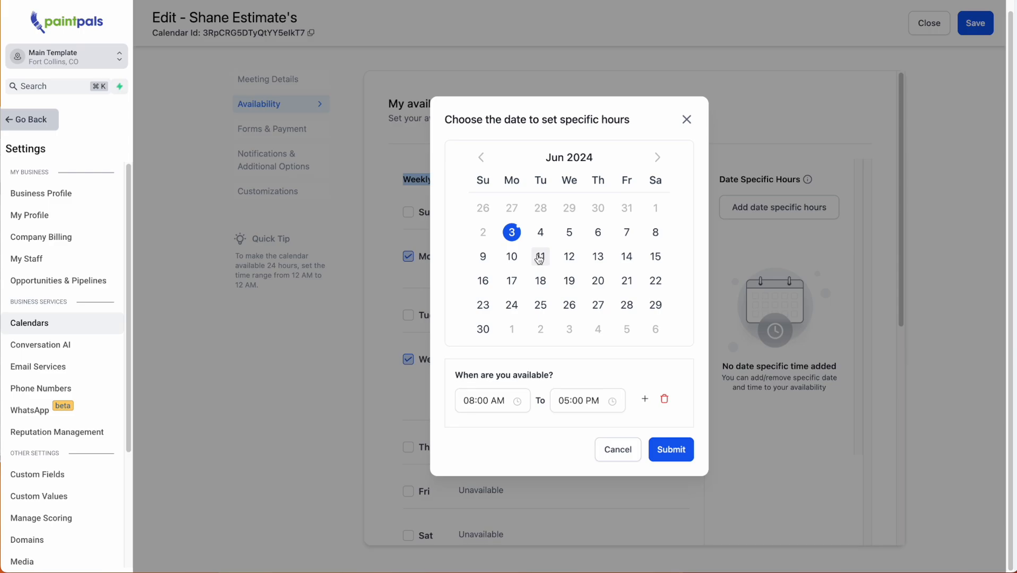
click(686, 121)
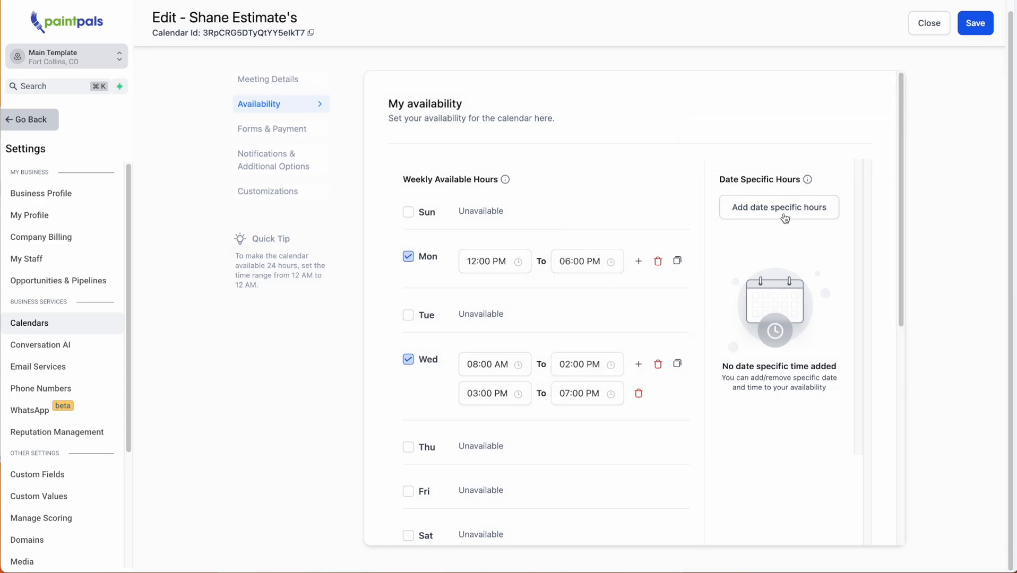
Step: Add date-specific hours for June 11, 2024 from 10:00 AM to 12:00 PM to the estimates calendar
click(784, 218)
click(545, 258)
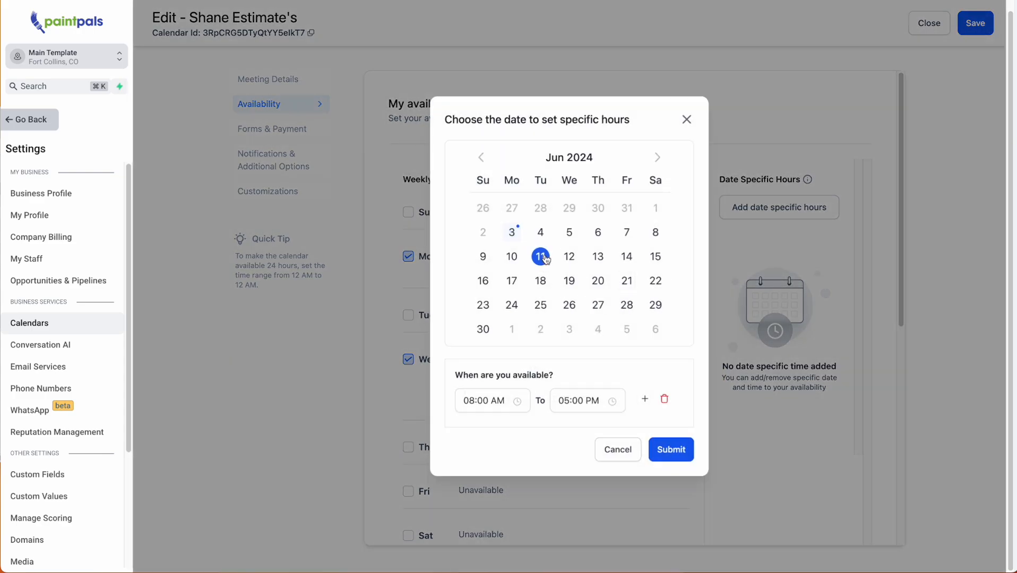
click(499, 403)
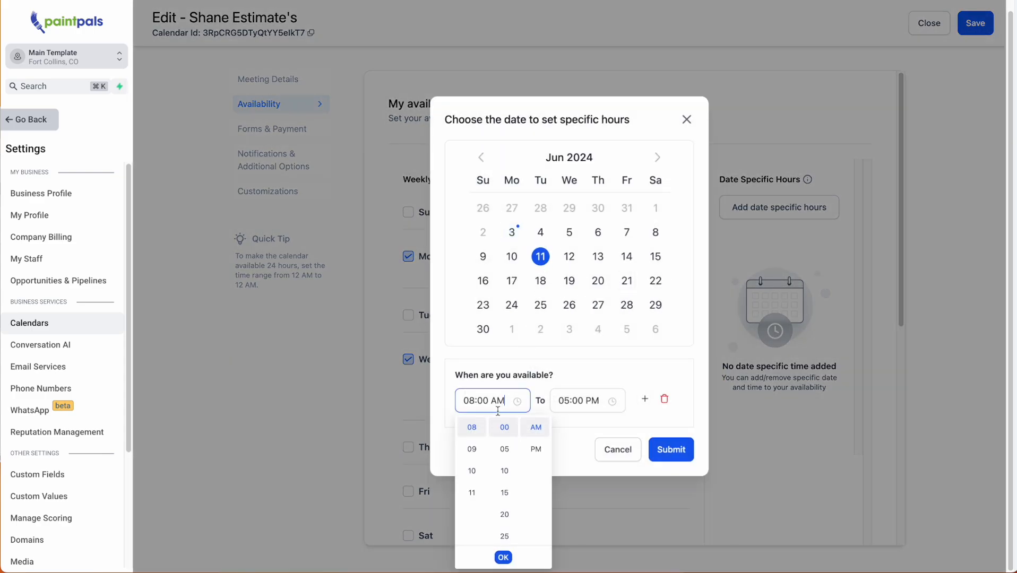
click(472, 471)
click(582, 401)
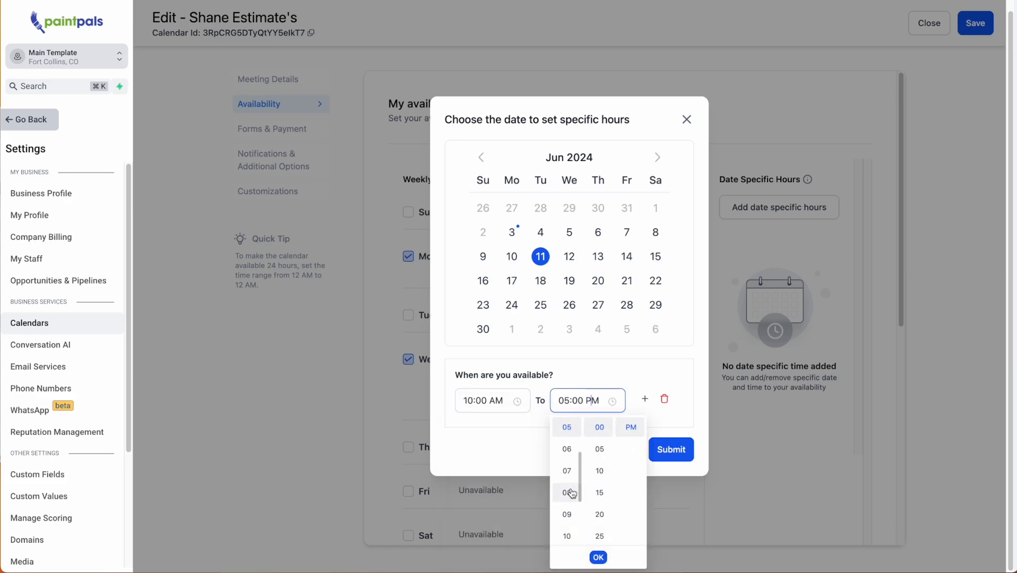
scroll(572, 494, up, 3)
click(568, 429)
click(665, 459)
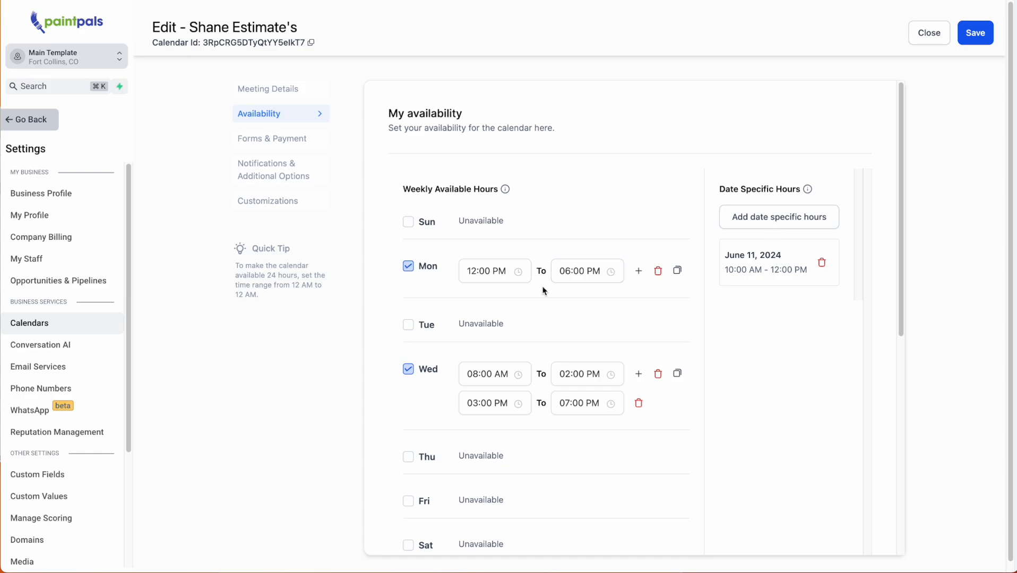
click(752, 222)
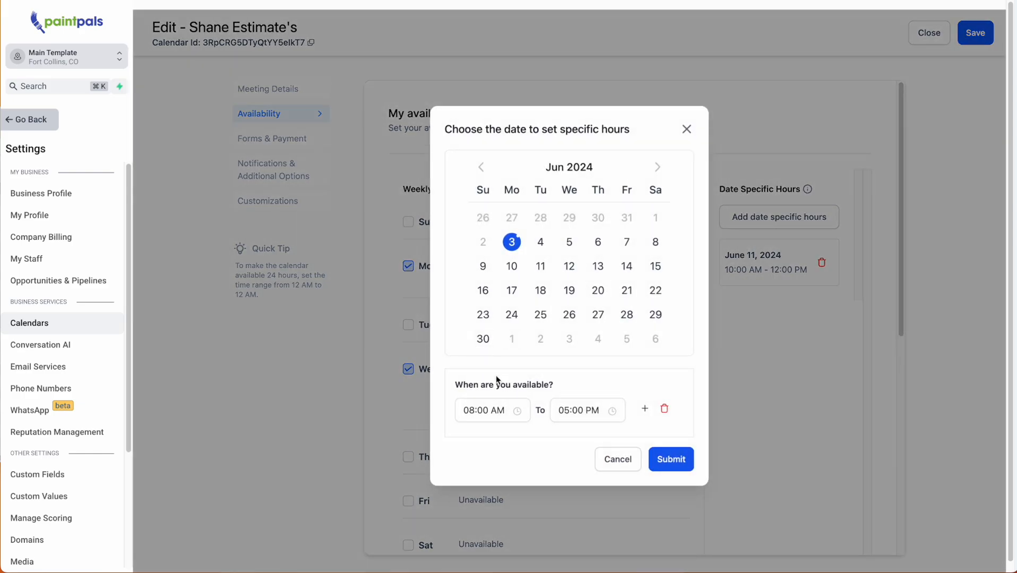
click(687, 129)
click(785, 222)
click(569, 266)
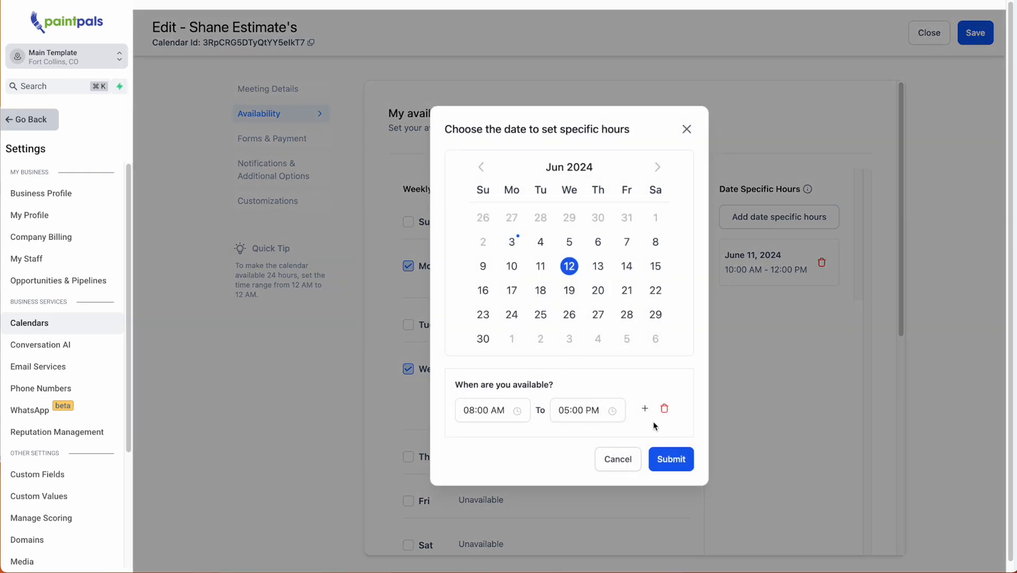
click(645, 409)
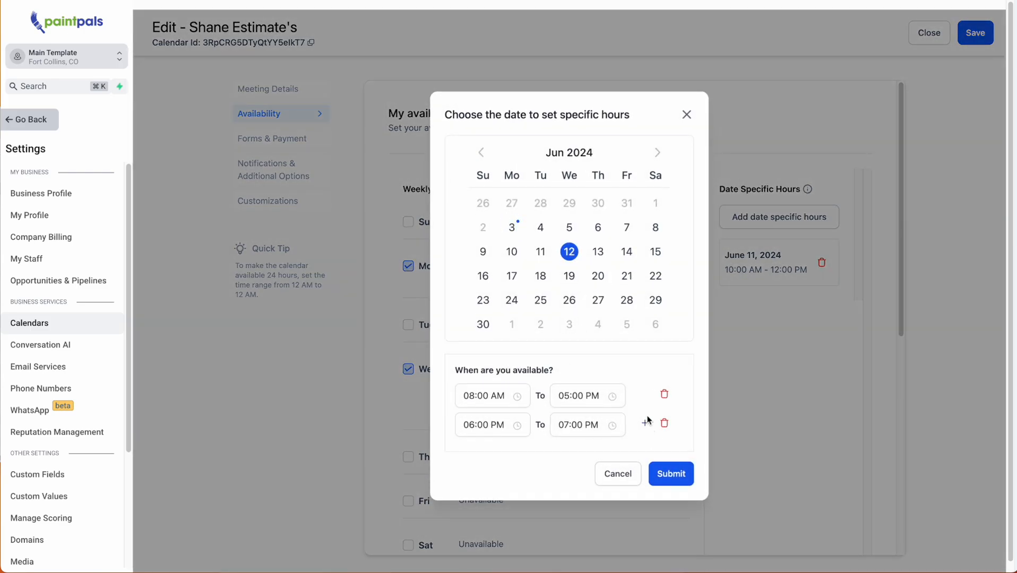
click(620, 481)
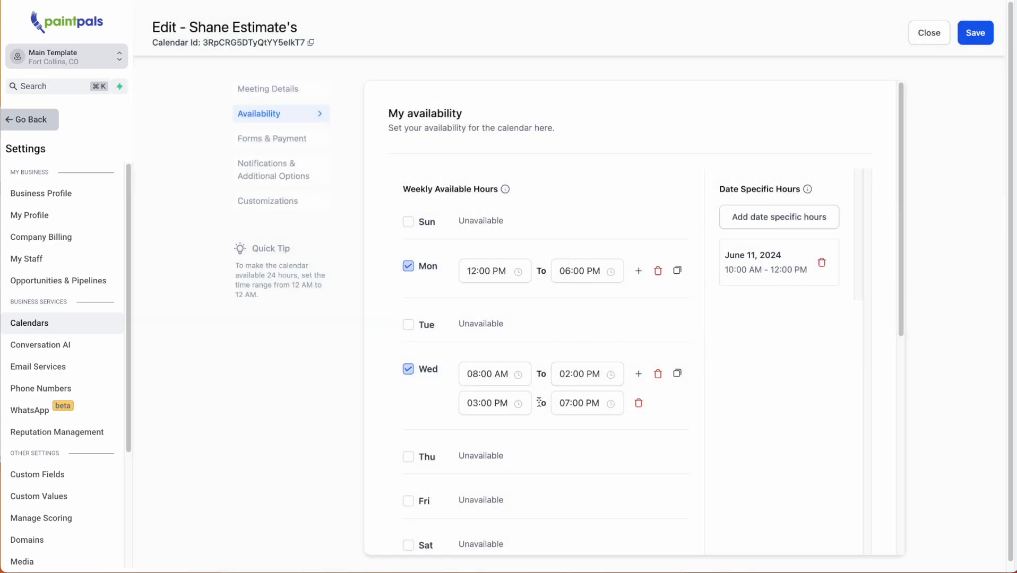
Step: Review the calendar's weekly and date-specific hours, and the linked and conflict calendars in the team member's profile
scroll(607, 283, down, 3)
scroll(603, 302, up, 1)
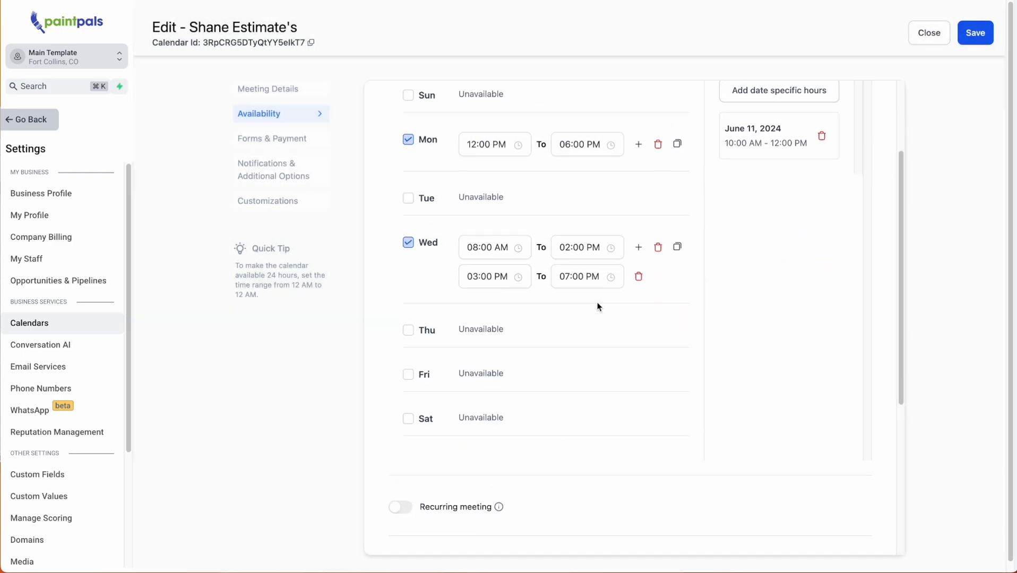
scroll(598, 307, up, 1)
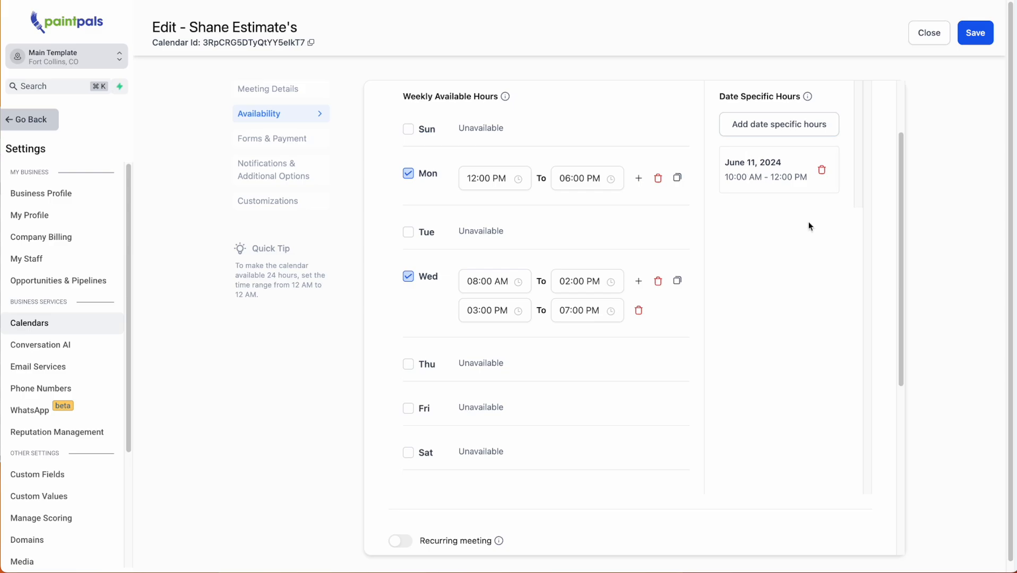
click(594, 282)
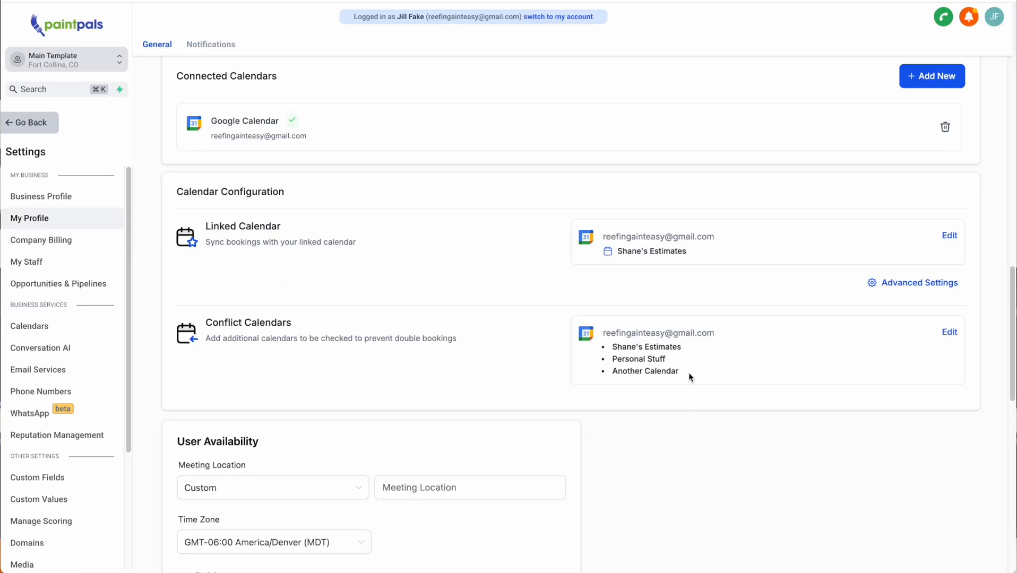
drag(689, 376, 605, 345)
drag(623, 251, 689, 256)
triple_click(625, 346)
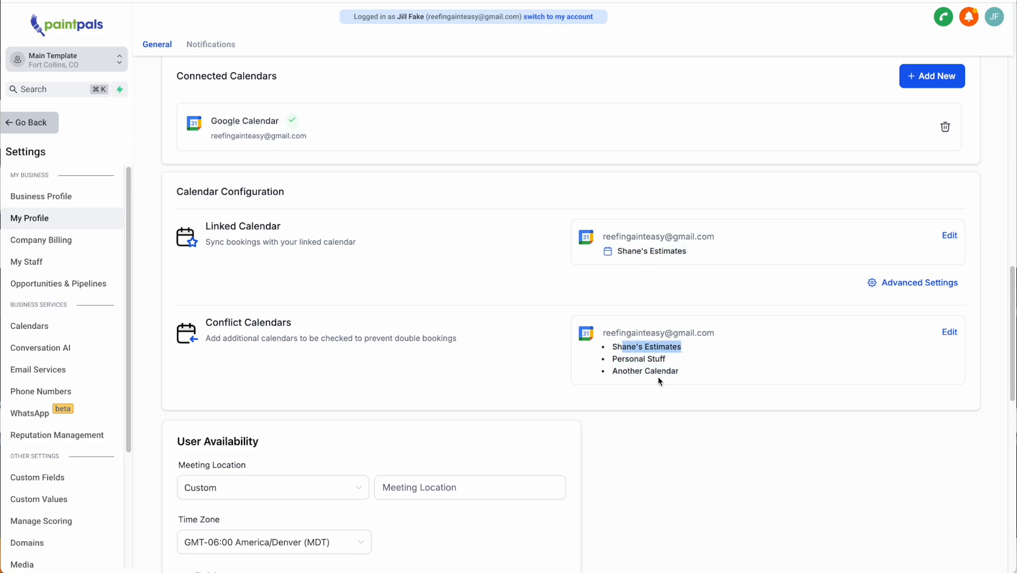
drag(689, 376, 615, 362)
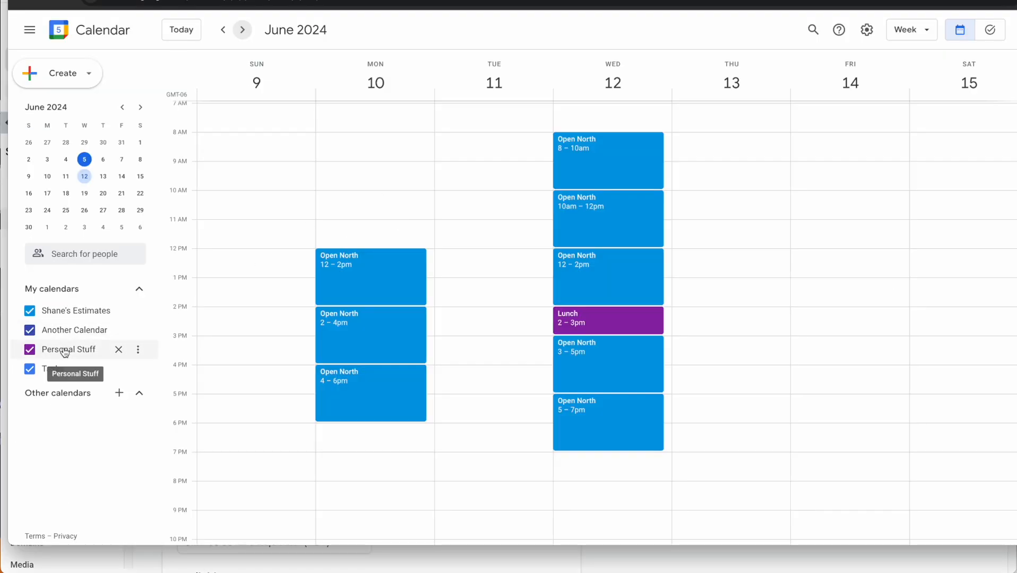
Step: In Google Calendar, add a busy Doctor Appointment to Personal Stuff on Monday, June 10, and move it to 2:30 – 3:30pm
click(432, 296)
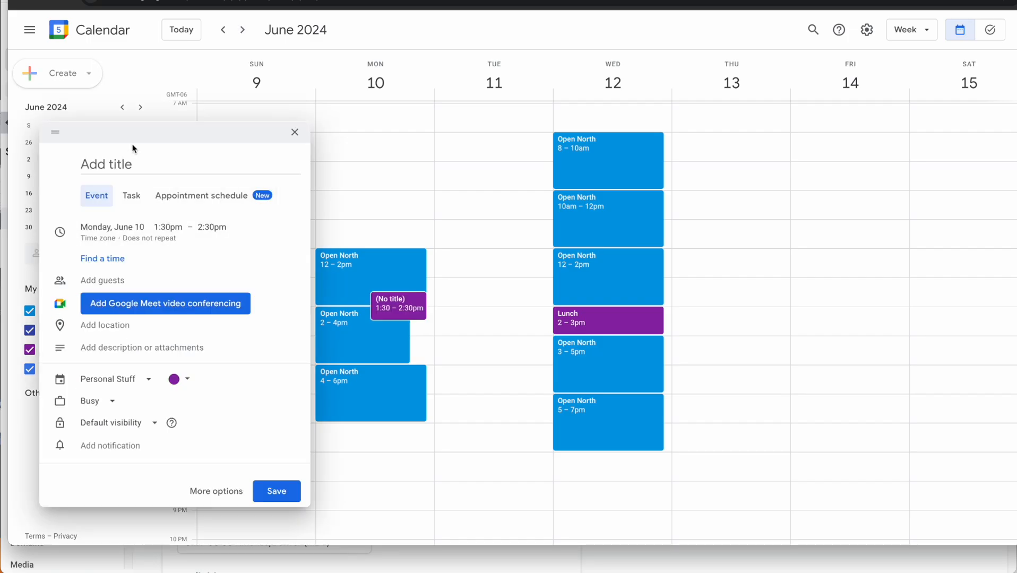
text(Doctor Appointment)
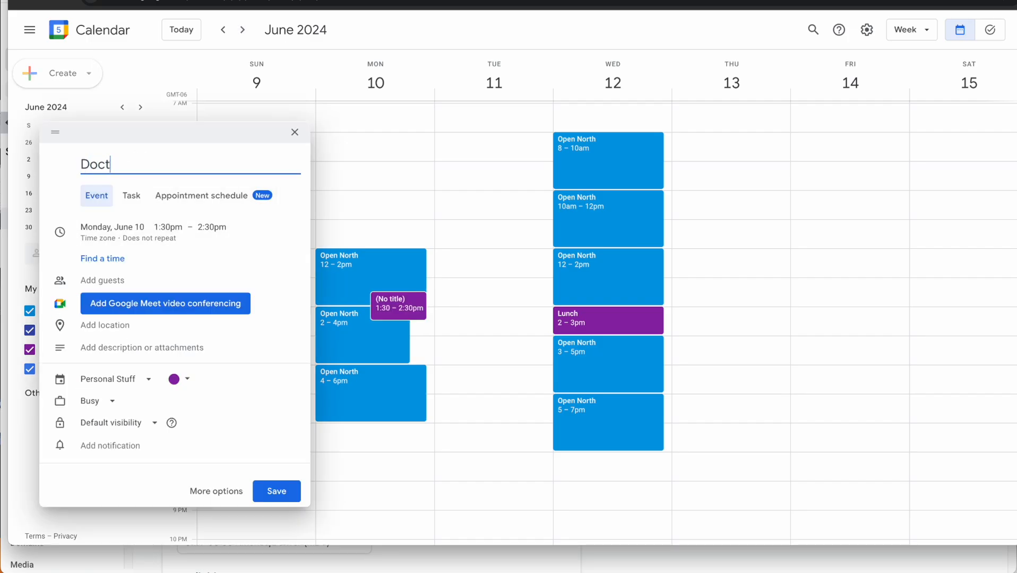
click(98, 402)
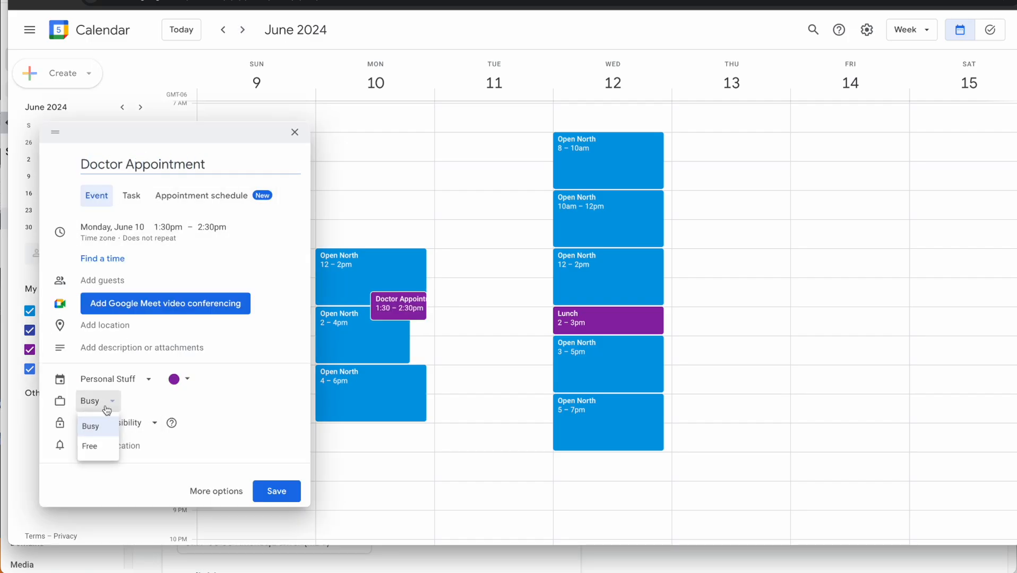
click(98, 427)
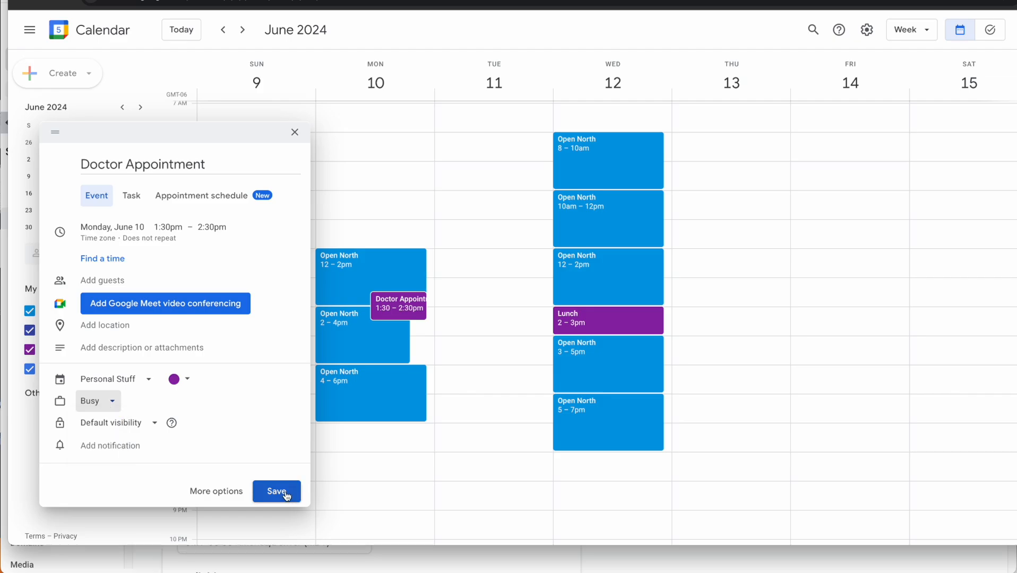
click(268, 492)
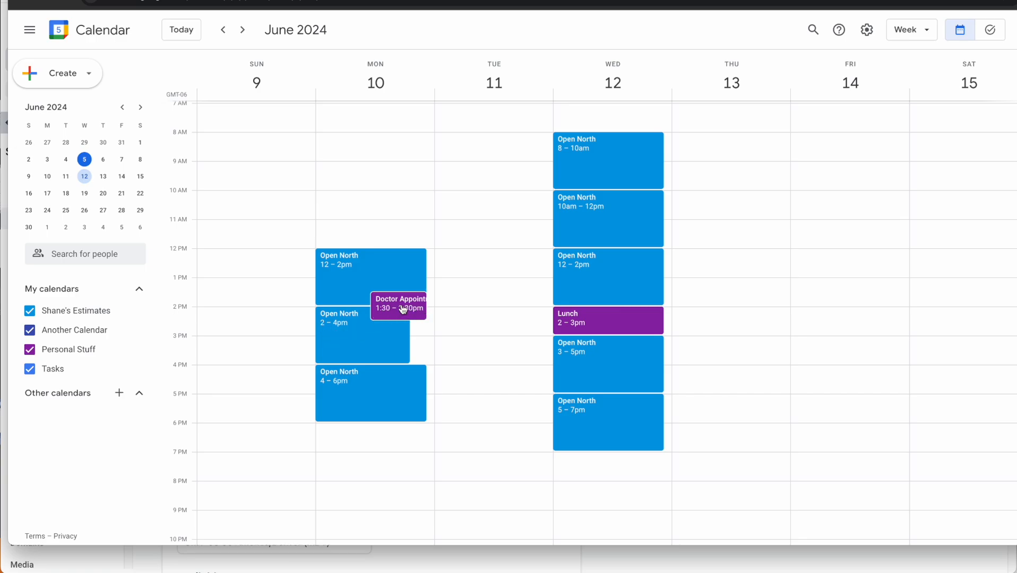
drag(403, 310, 403, 339)
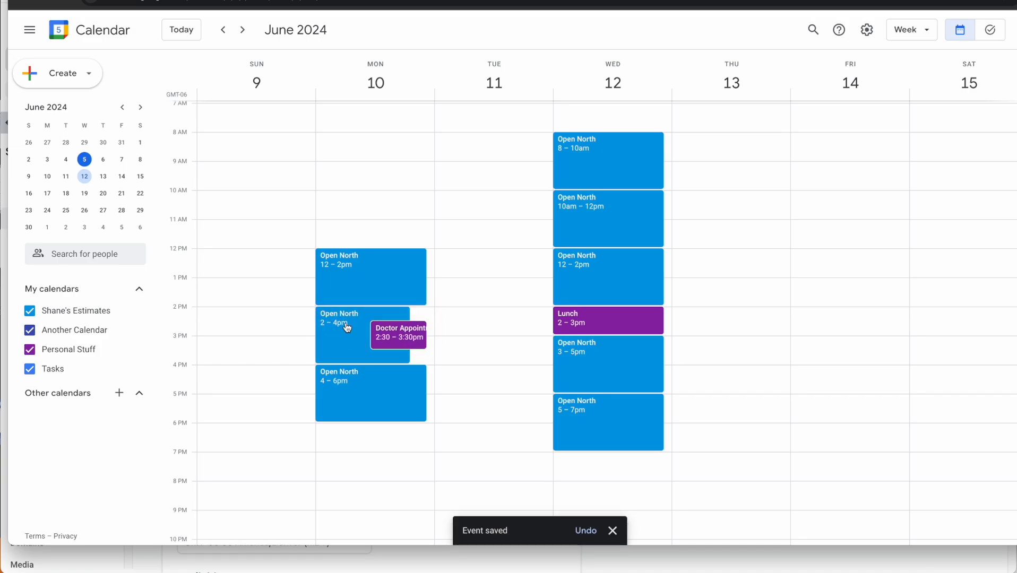
Step: Start a new event on June 12, 2024 with full options, assign it to Personal Stuff and make it all-day
scroll(632, 312, up, 1)
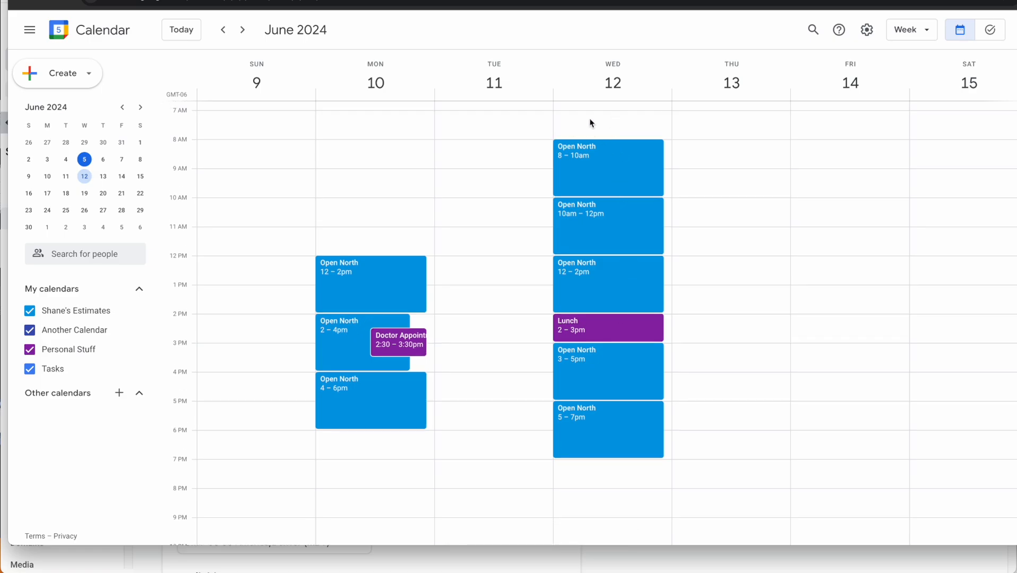
click(602, 125)
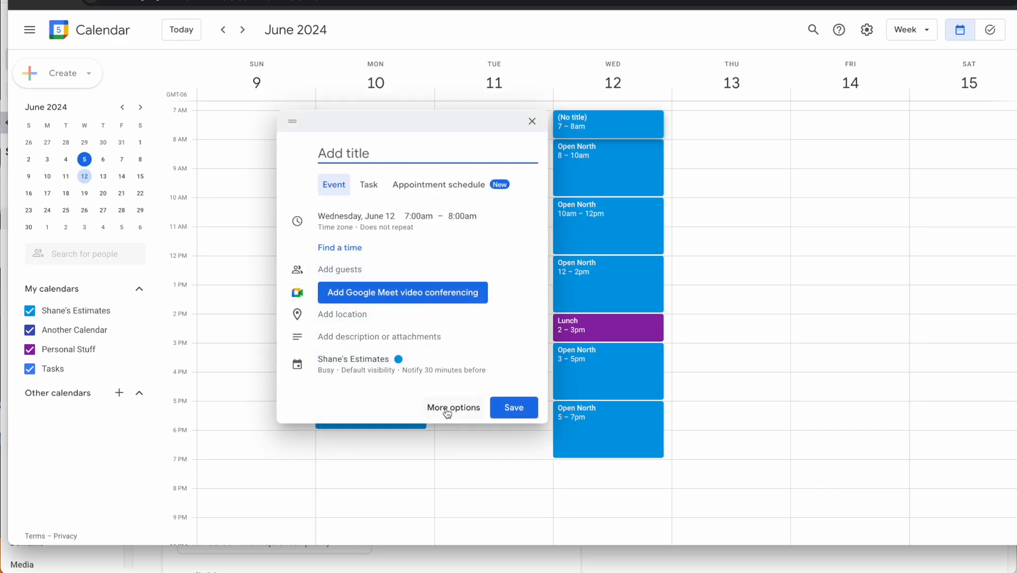
click(449, 410)
click(130, 280)
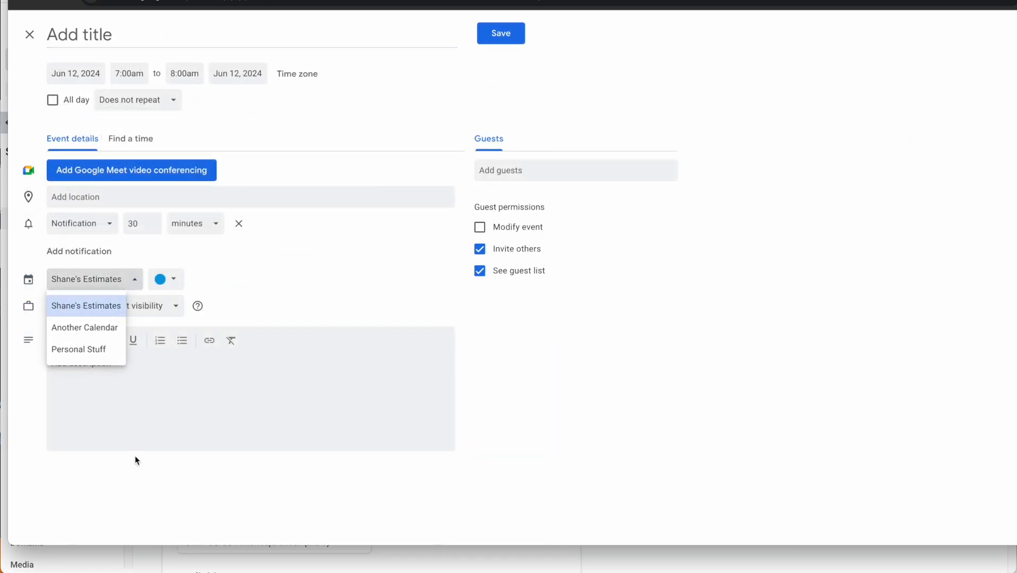
click(103, 357)
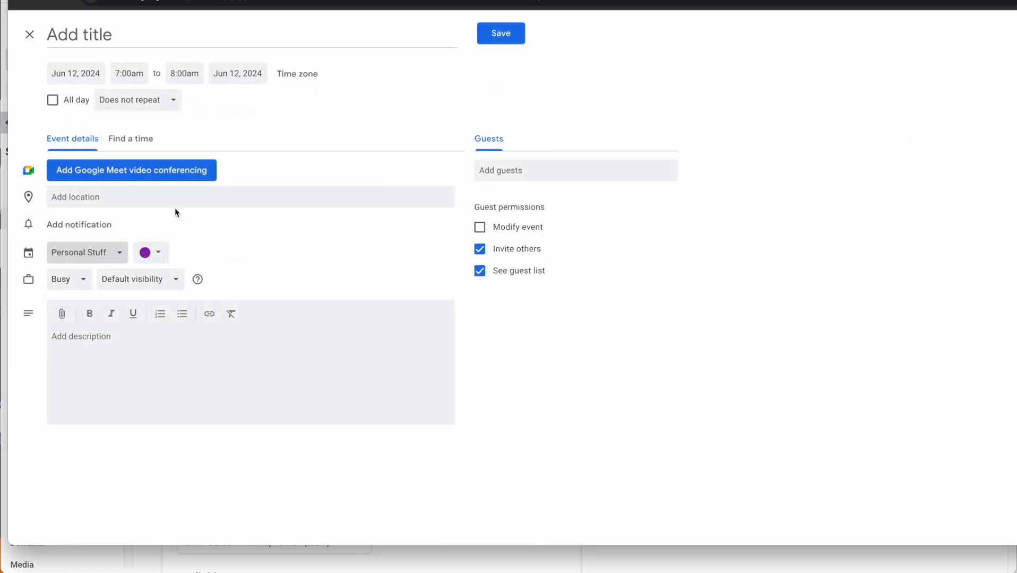
click(54, 102)
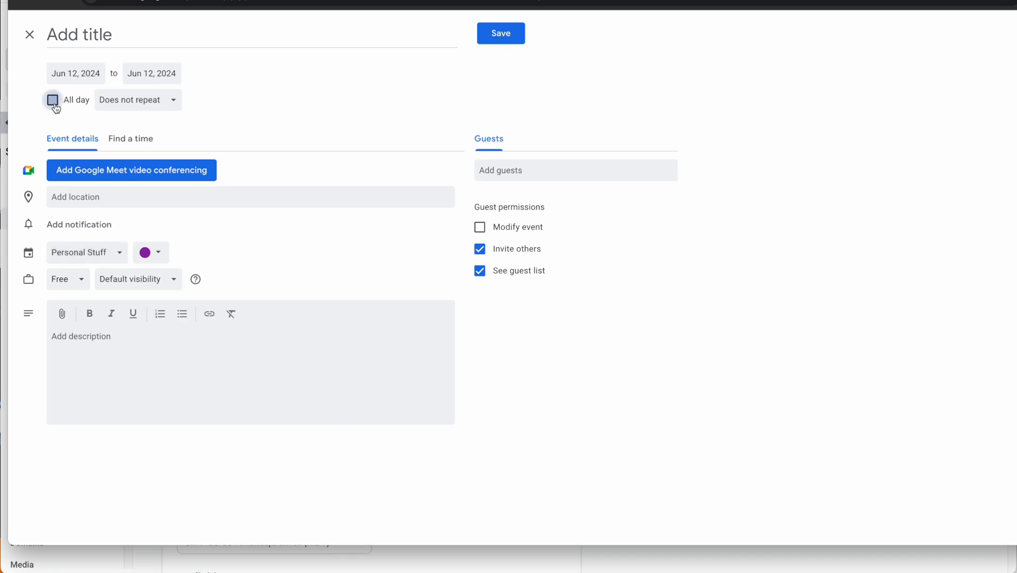
Step: Title the all-day event Vacation, save it and check its details in the week view
click(132, 37)
text(Da)
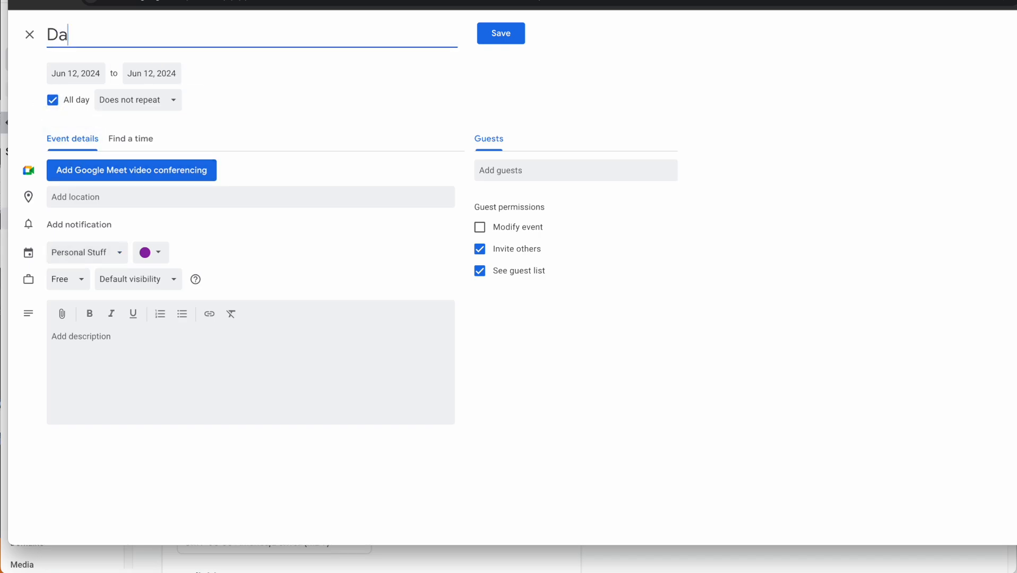
key(BackSpace)
key(BackSpace)
text(Vacation)
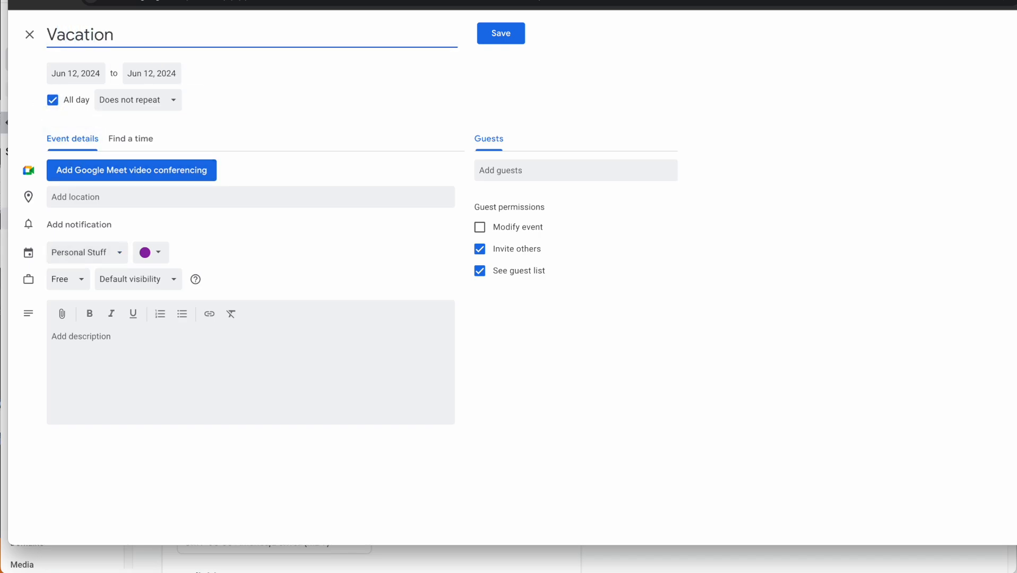
click(515, 36)
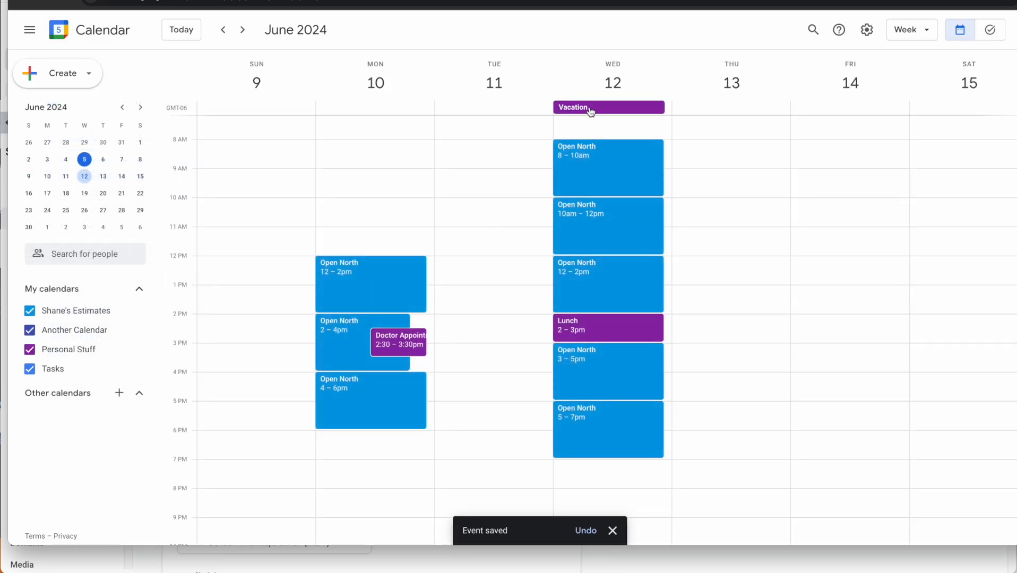
click(589, 109)
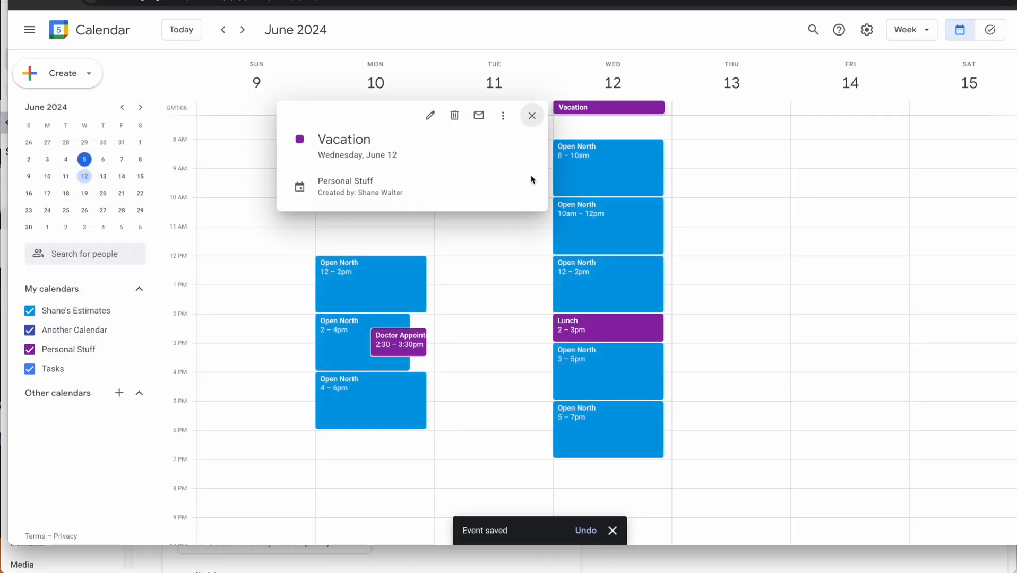
click(692, 171)
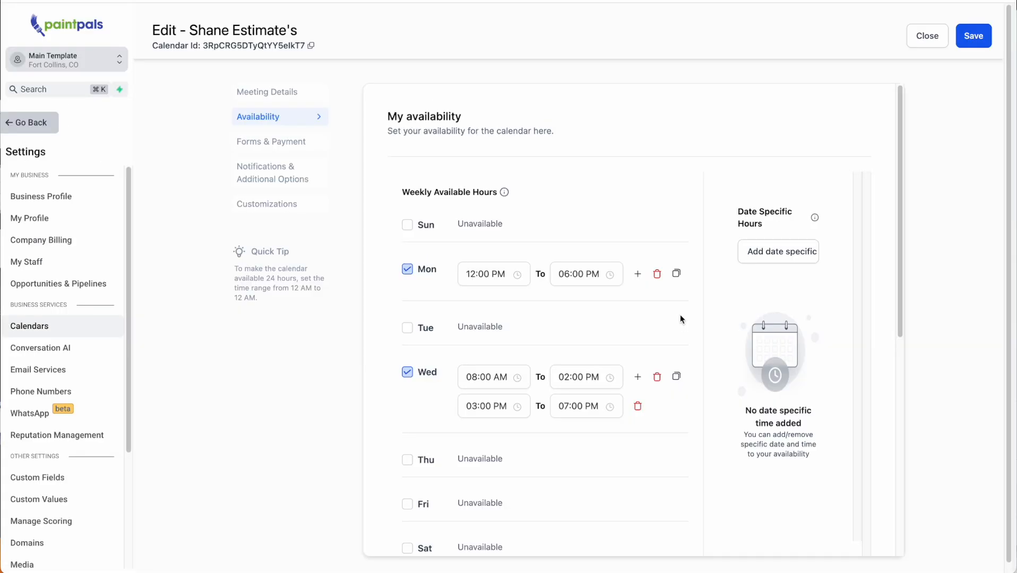
Step: Review the estimates calendar's weekly and date-specific hours in the CRM and switch back to Google Calendar
scroll(681, 319, down, 3)
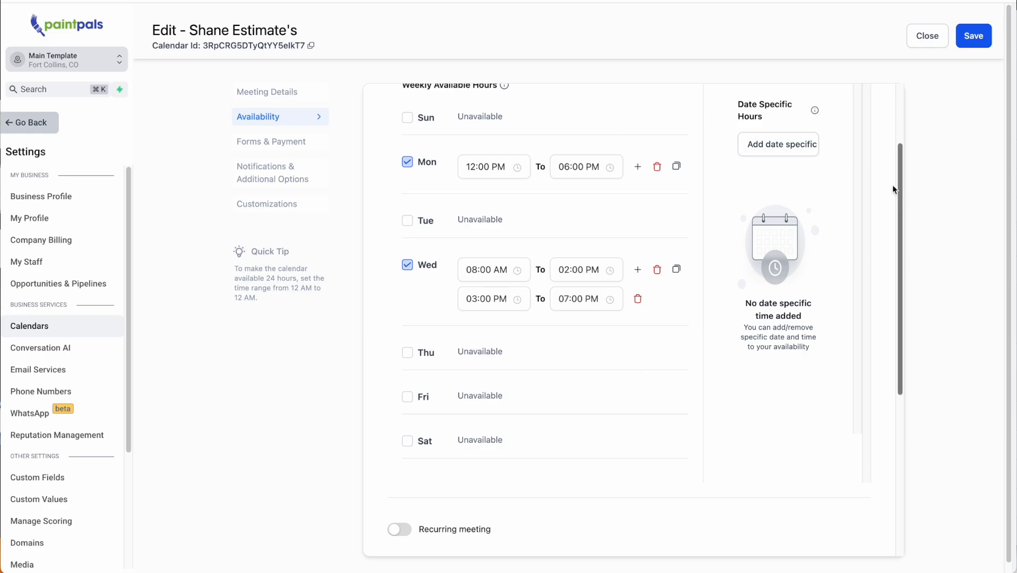
scroll(530, 167, up, 1)
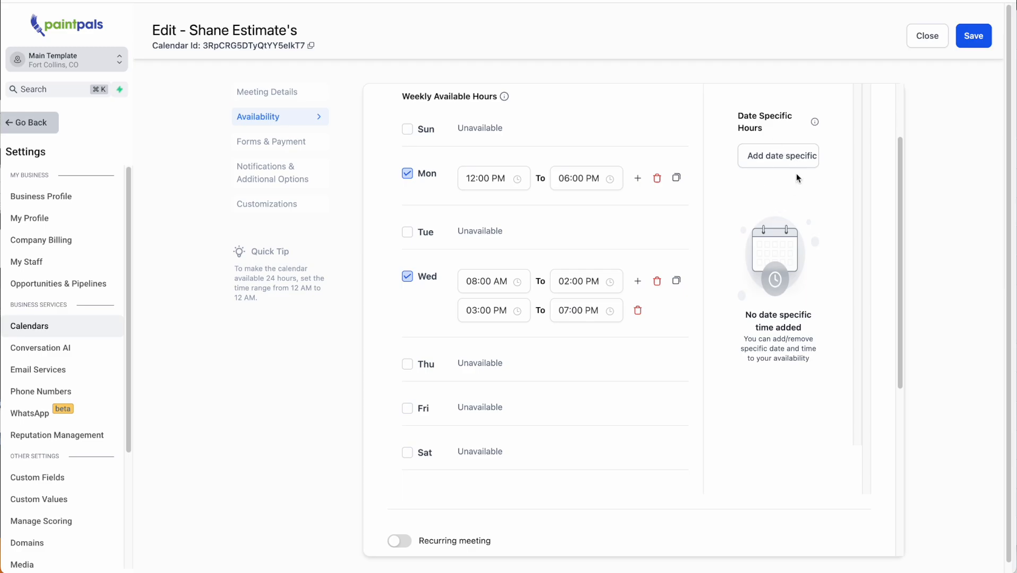
key(super+grave)
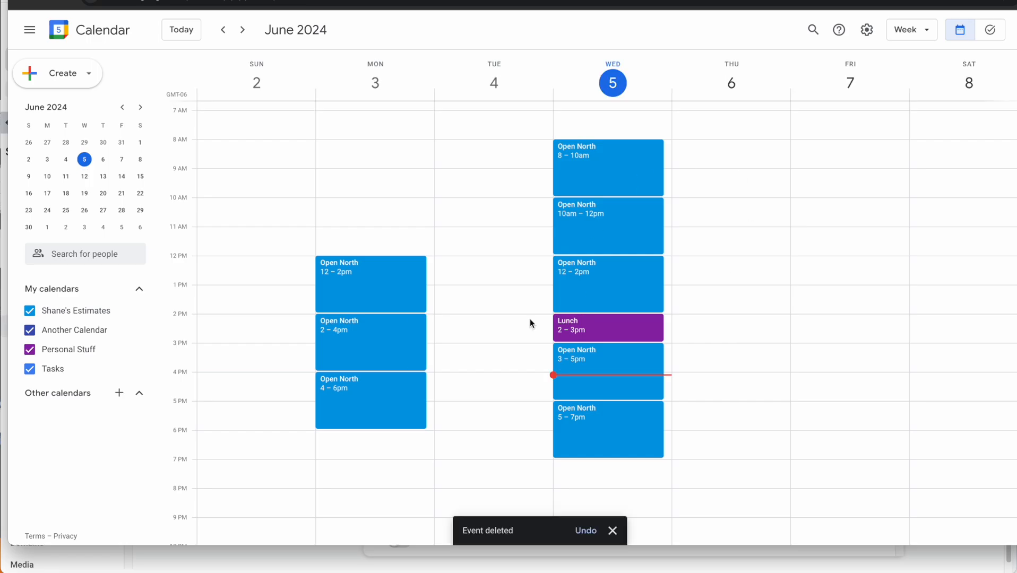
Step: Switch to the CRM, open its calendar and examine the week of June 16 – 22, 2024
key(super+grave)
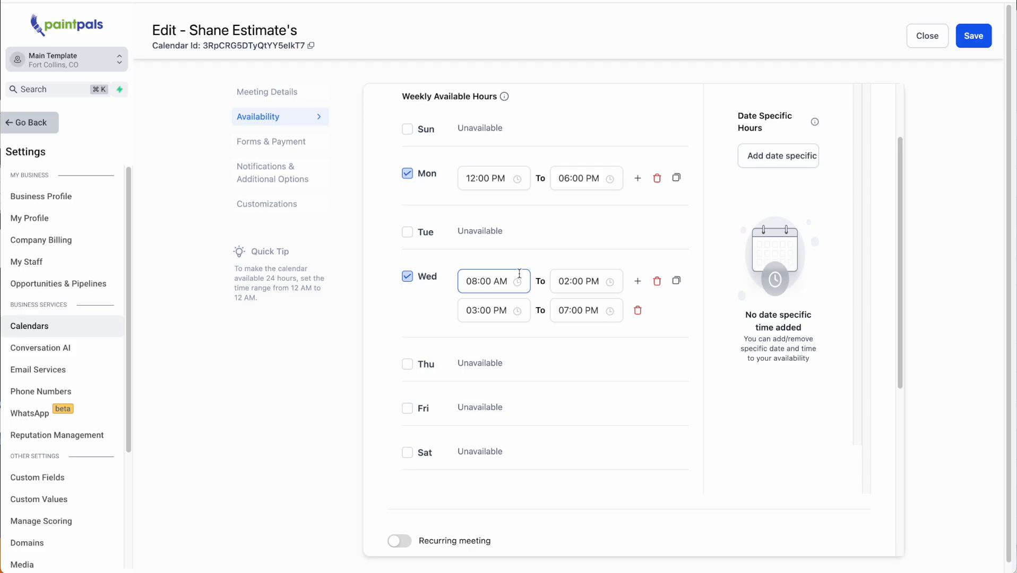
key(super+grave)
click(97, 557)
scroll(618, 320, down, 2)
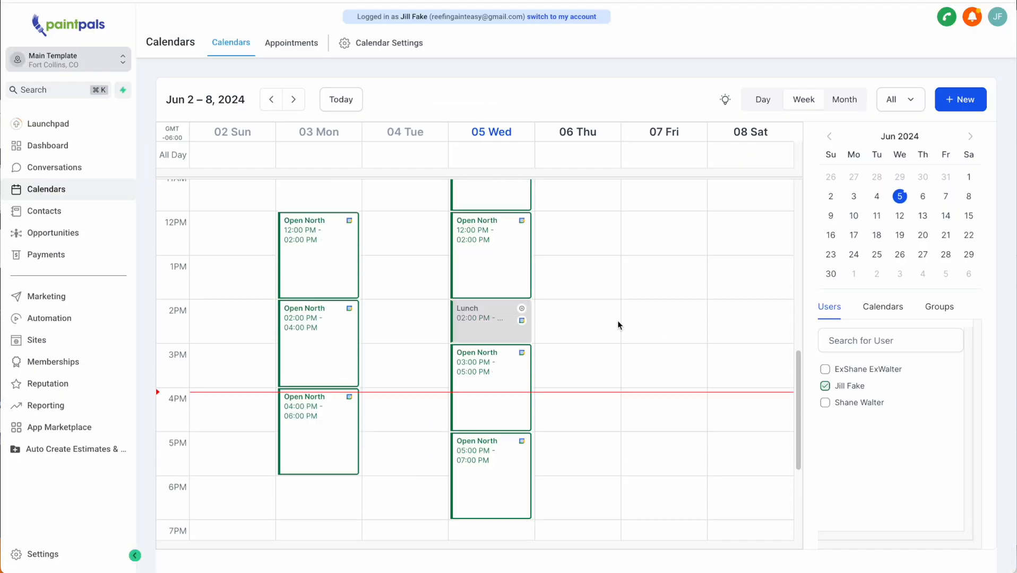
scroll(618, 320, up, 2)
scroll(618, 320, down, 1)
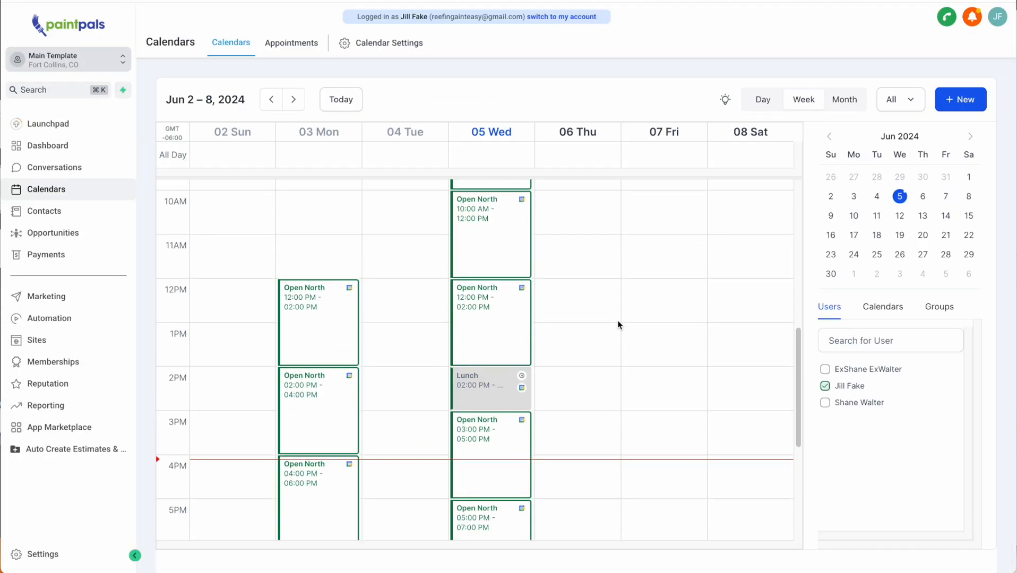
click(296, 101)
click(296, 101)
scroll(320, 202, up, 3)
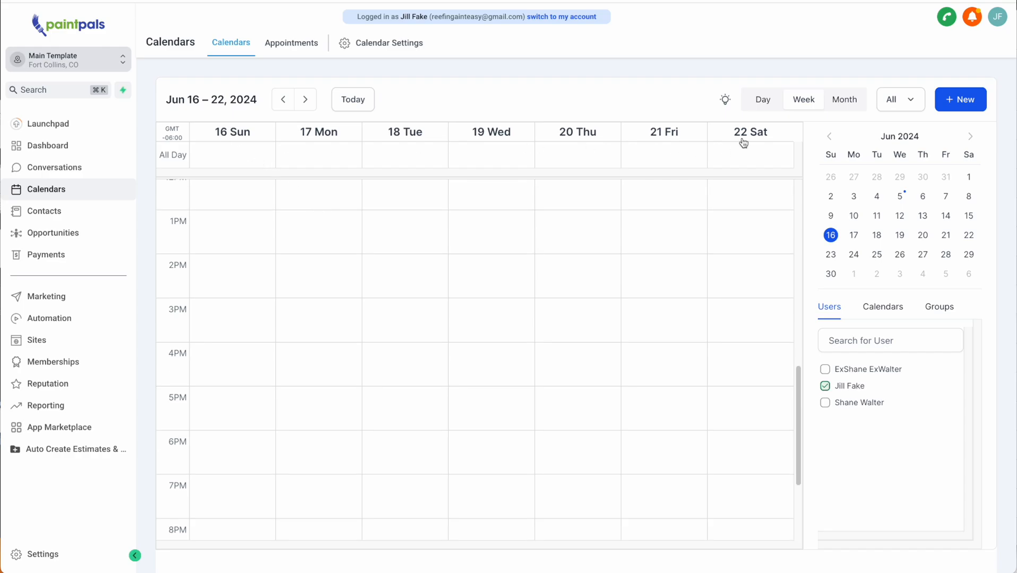
scroll(482, 317, up, 8)
scroll(479, 316, up, 1)
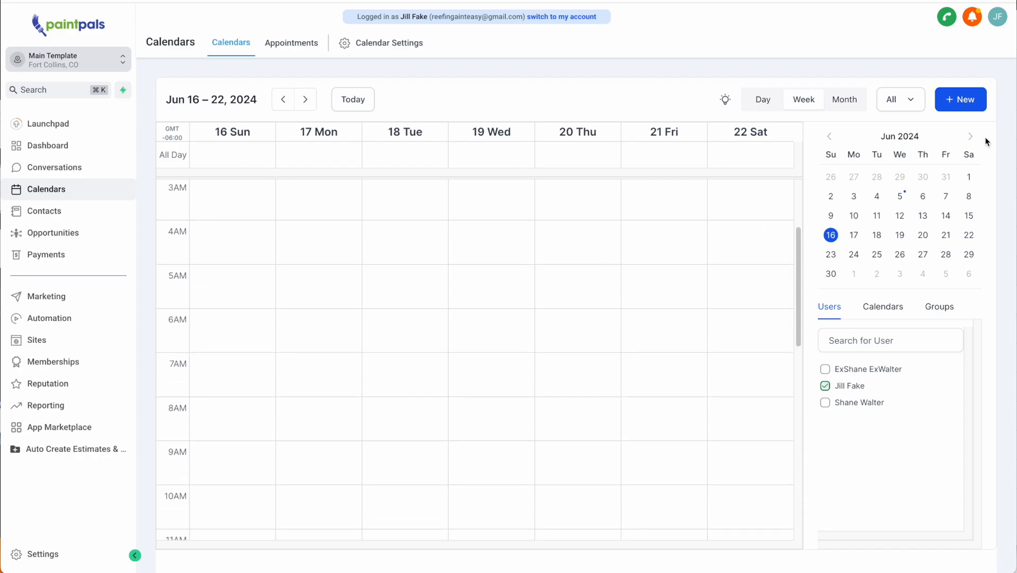
Step: Compare that week in Google Calendar, and check the booking page's time slots for June 17, 24 and 26
click(1016, 133)
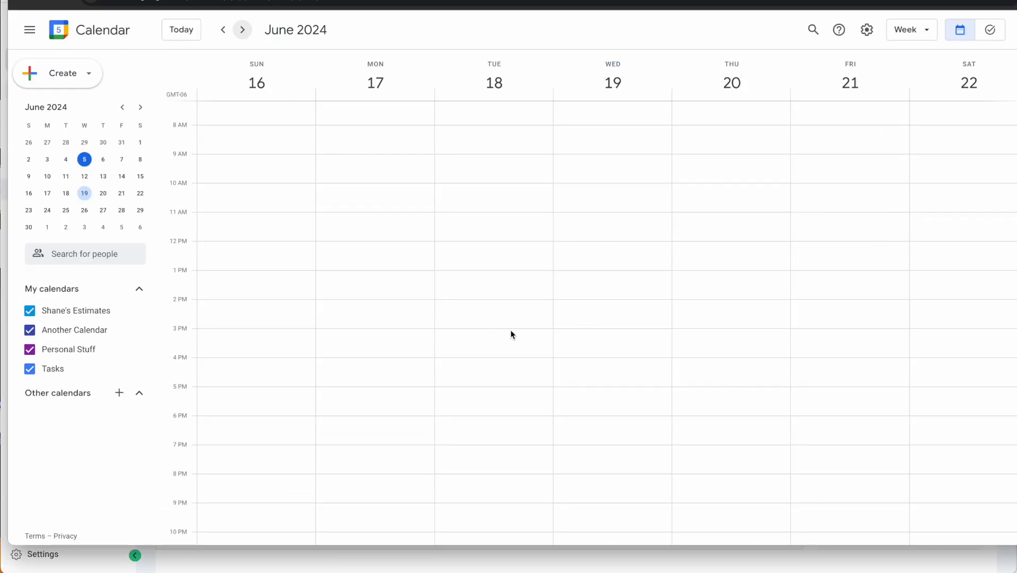
click(4, 134)
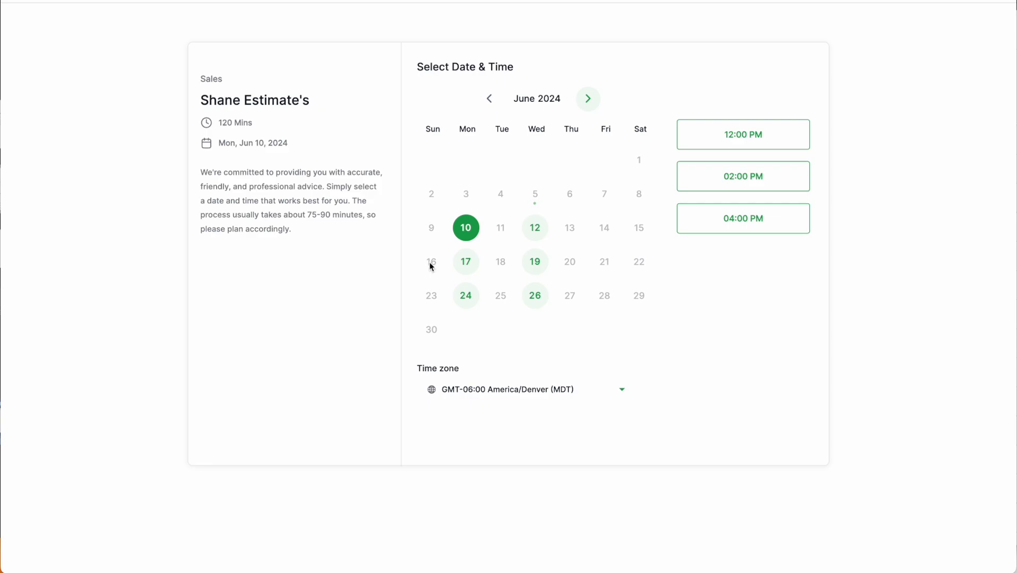
click(466, 270)
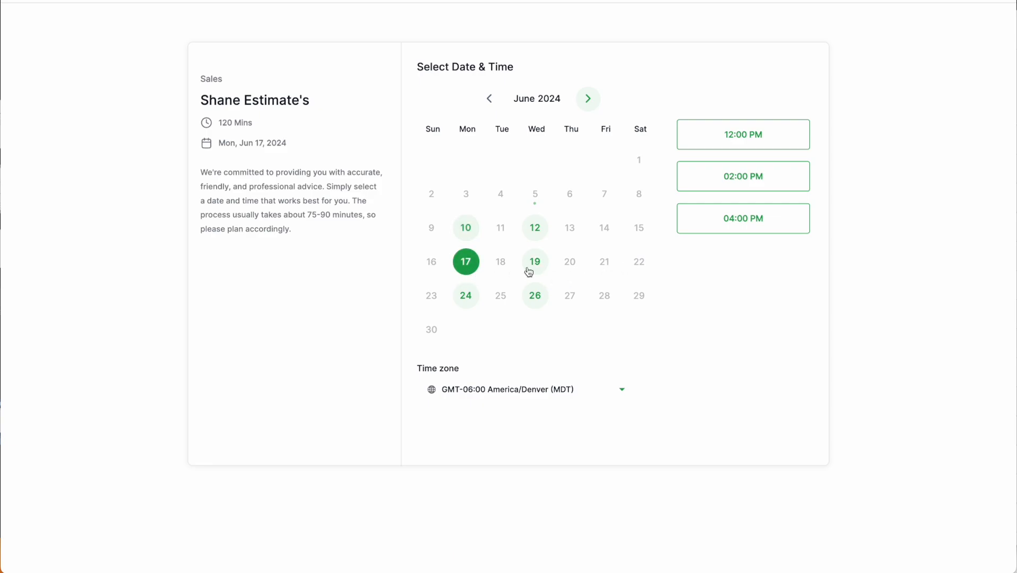
click(470, 295)
click(536, 296)
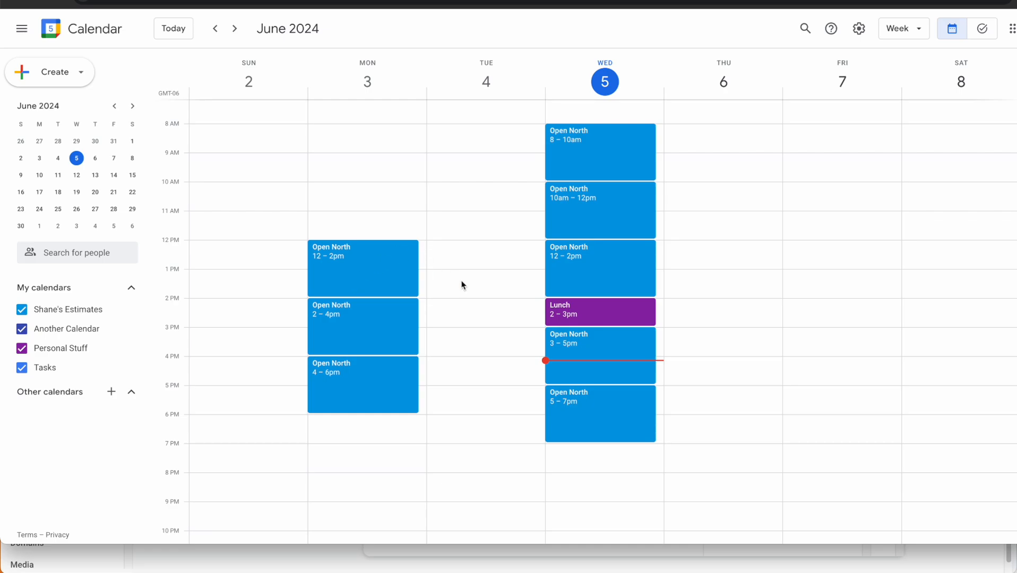
Step: In Google Calendar, open the full details of the June 5, 8 – 10am Open North event and save it
click(613, 158)
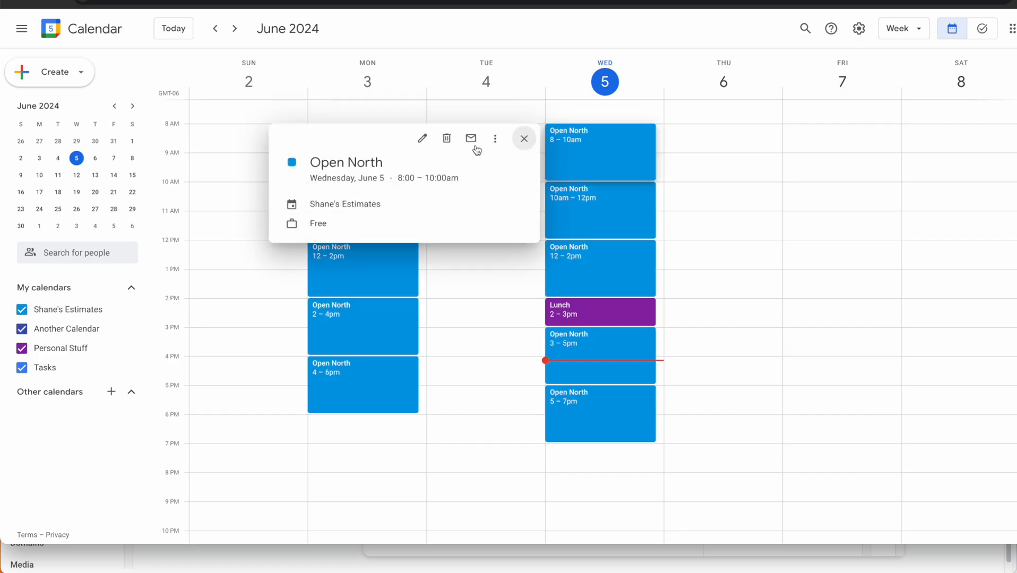
click(422, 140)
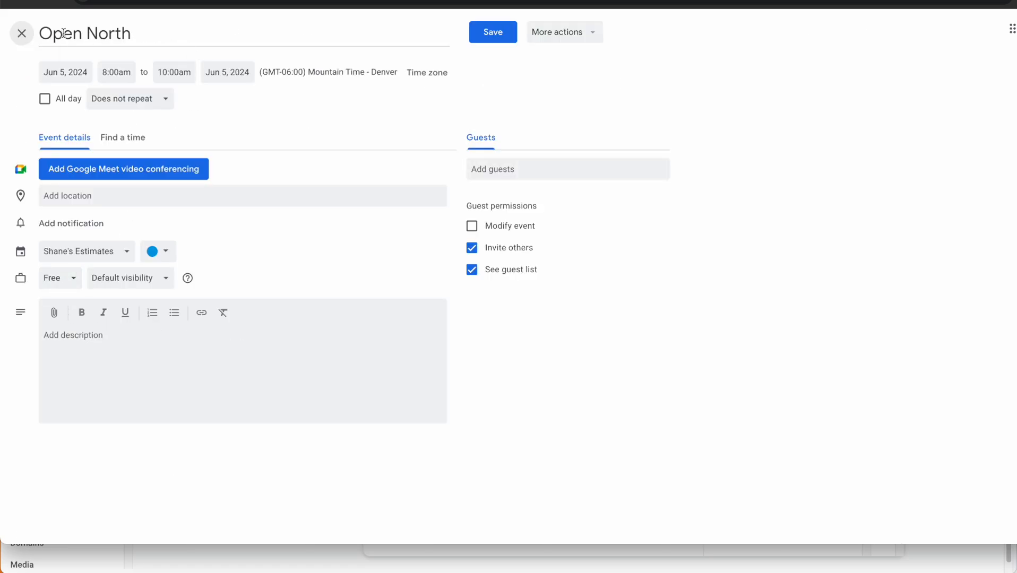
click(493, 32)
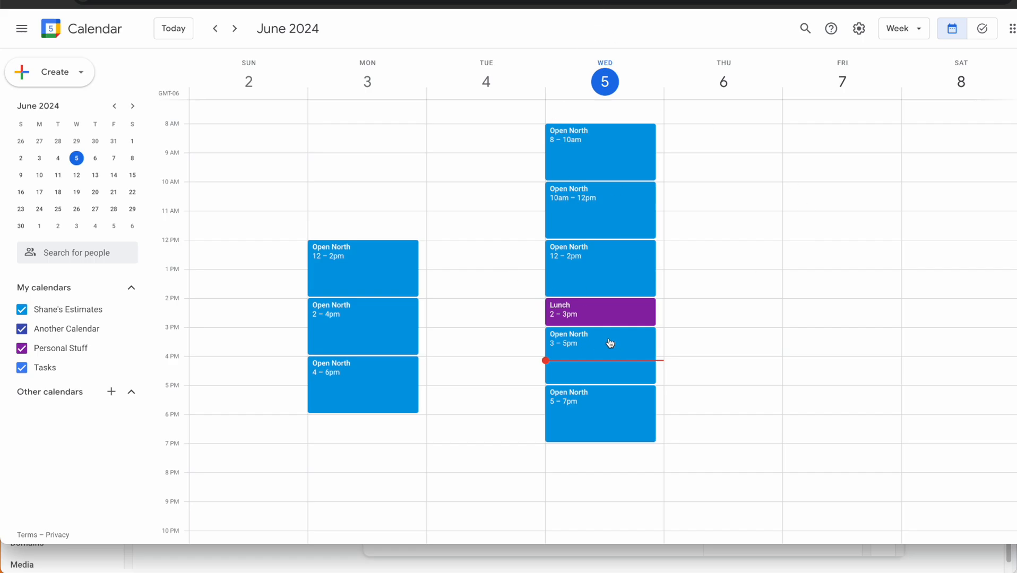
Step: In the CRM, check the appointment slots for June 19 and review the estimates calendar's weekly available hours
click(314, 343)
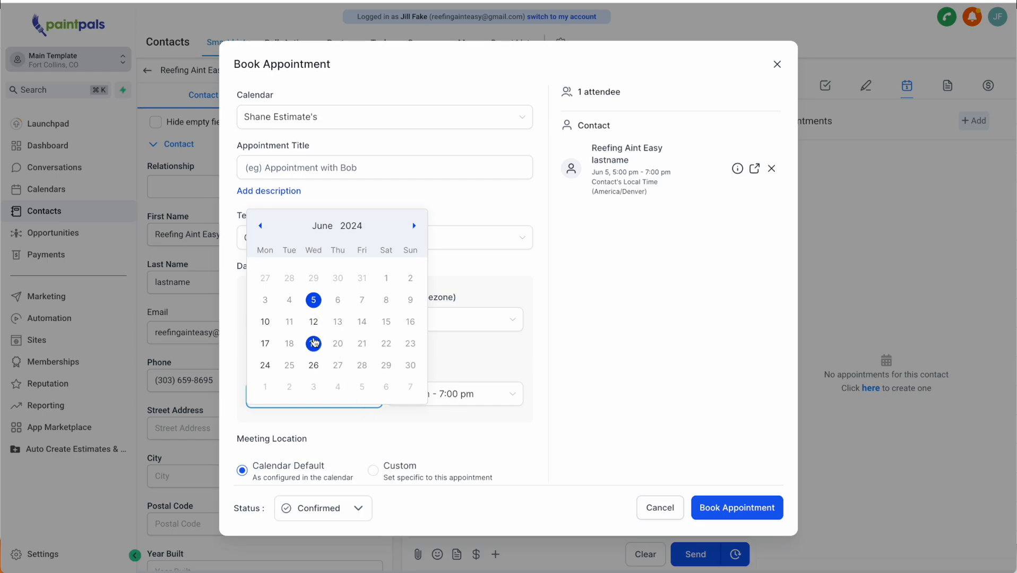
click(444, 394)
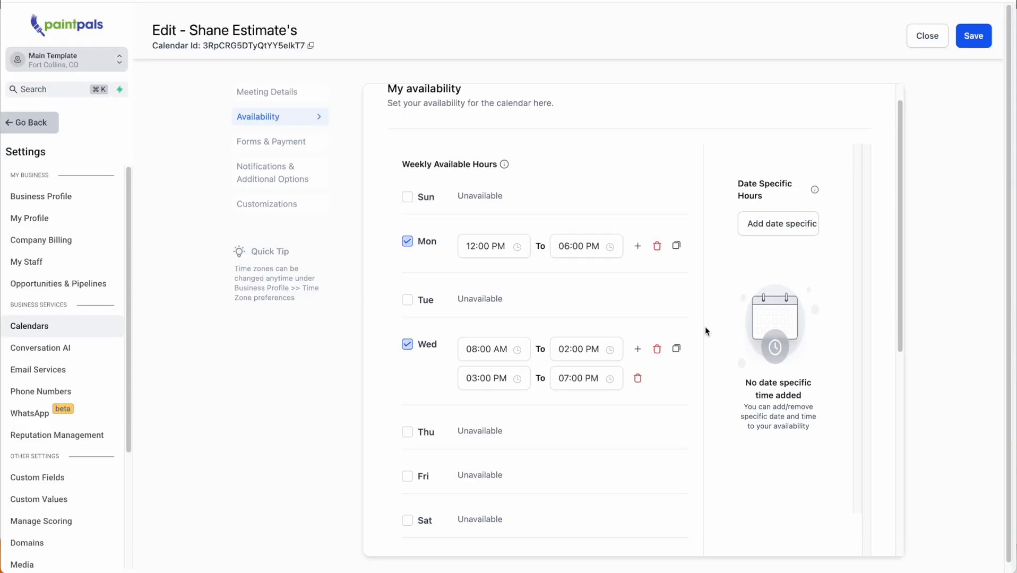
scroll(705, 327, down, 1)
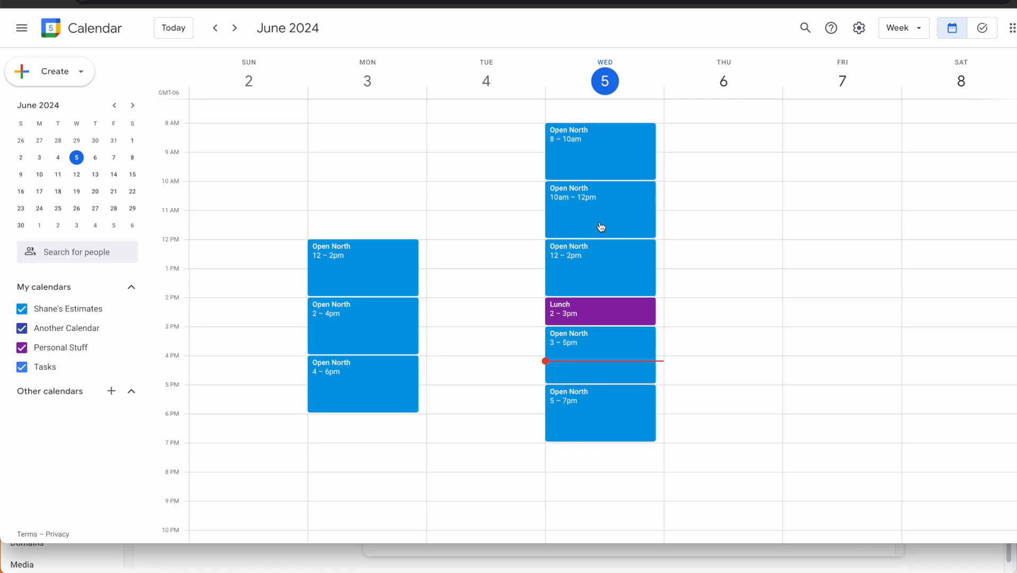
Step: In Google Calendar, set the June 5, 10am – 12pm Open North event to Busy and rename it Doctor appointment
click(598, 222)
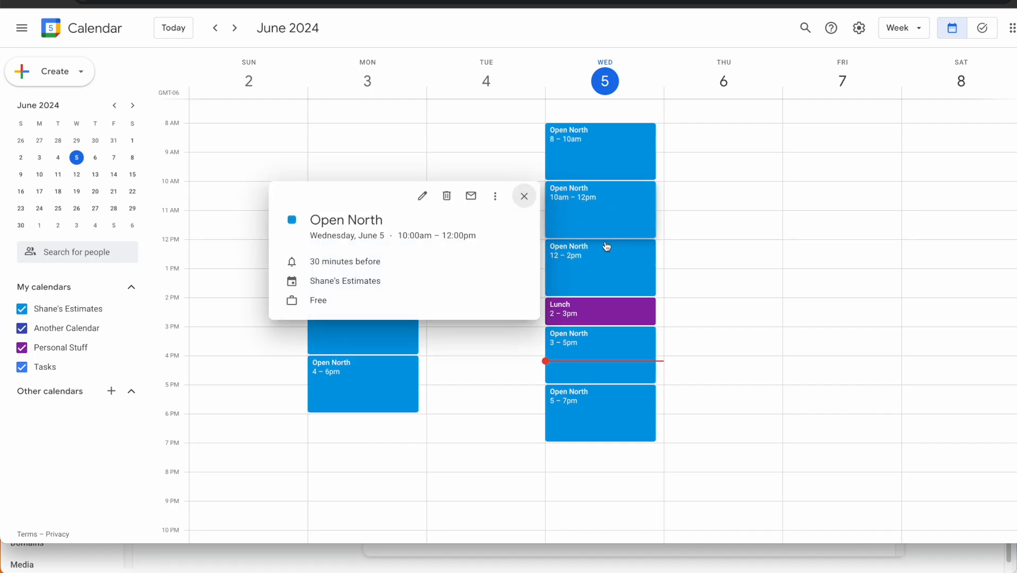
click(422, 196)
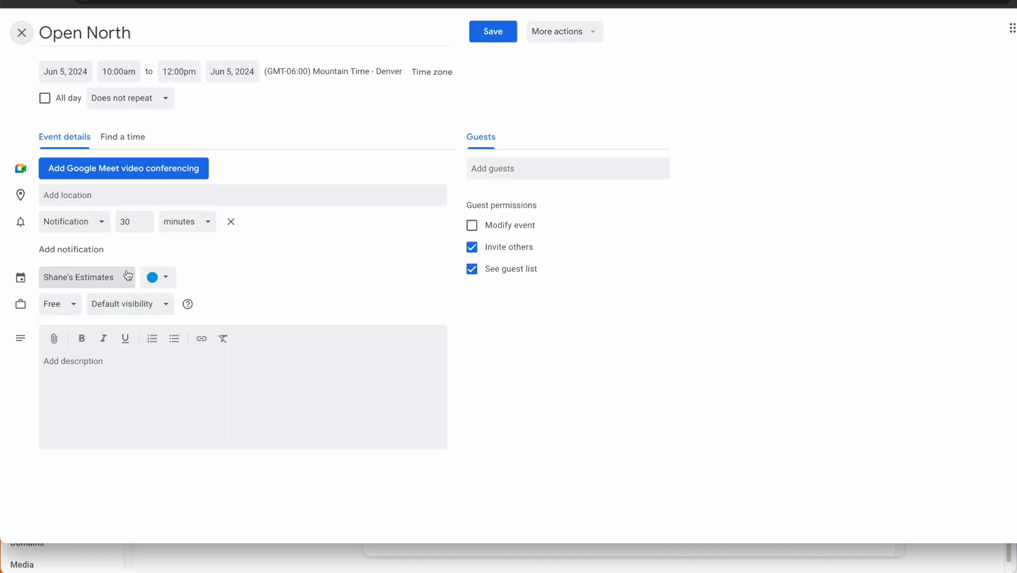
click(67, 304)
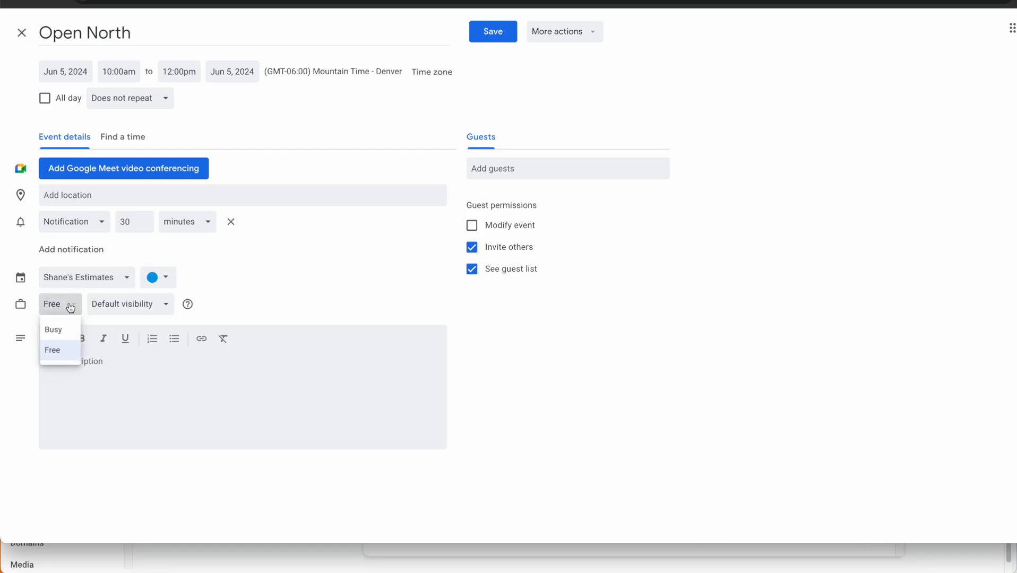
click(64, 330)
drag(153, 33, 48, 22)
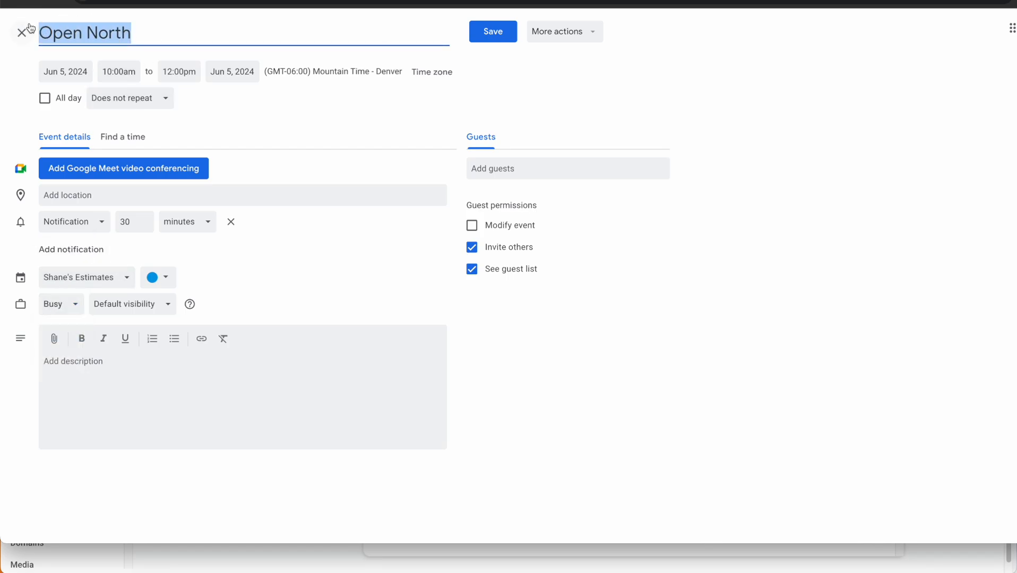
text(Doctor appoint)
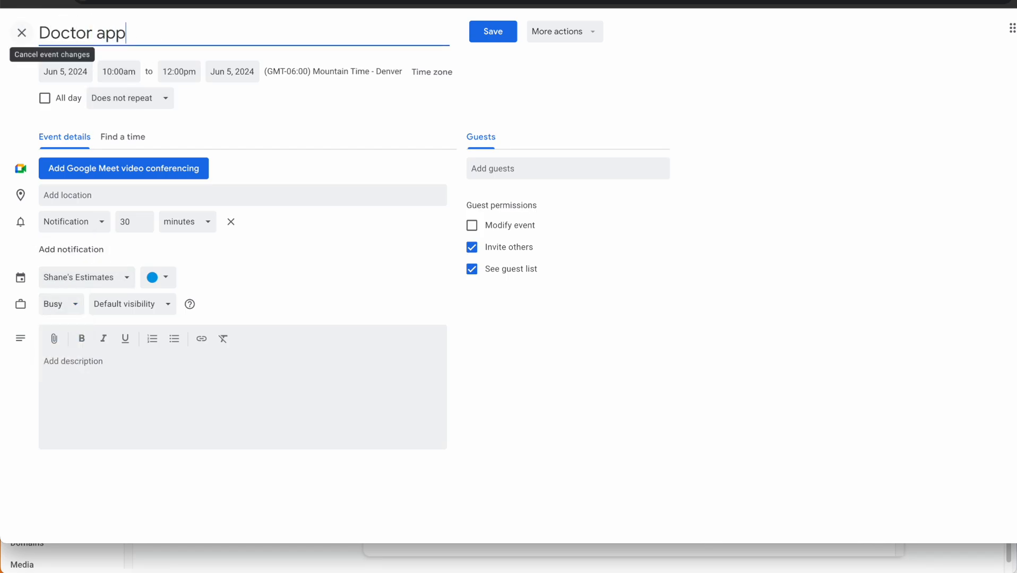
text(ment)
key(Return)
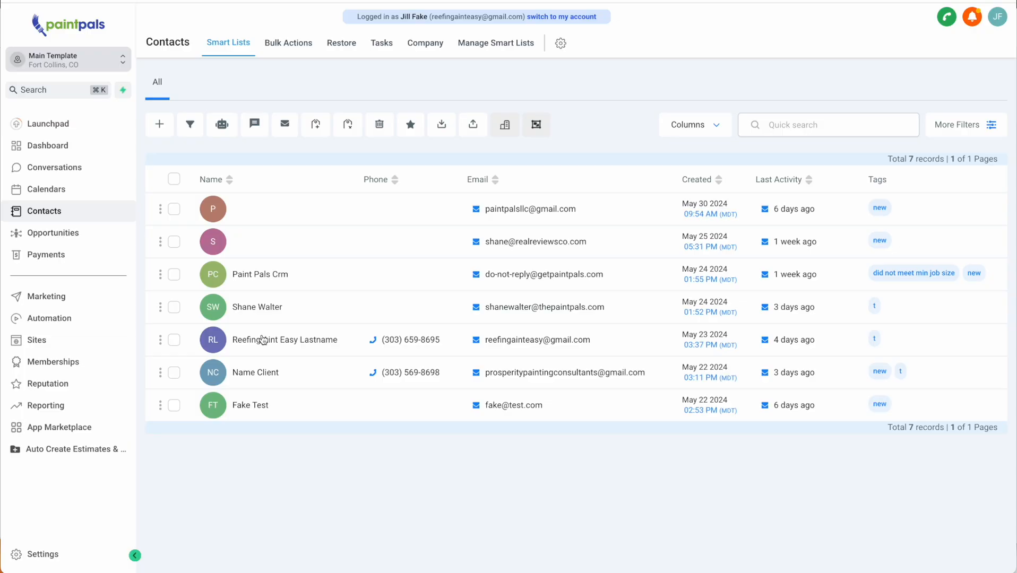
Step: In the CRM, open the test contact, start a new appointment on the estimates calendar and check its date and slot options
click(250, 316)
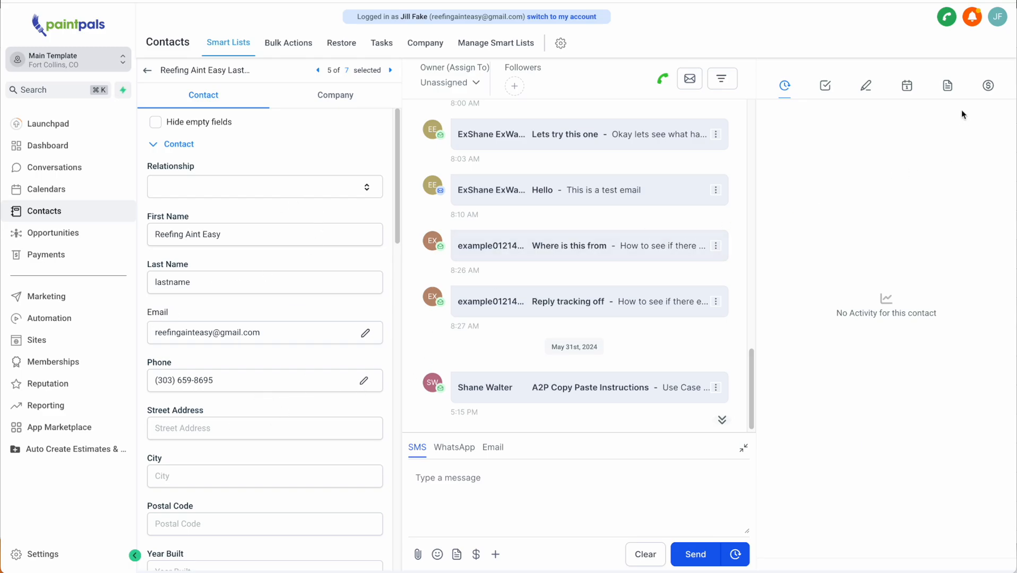
click(907, 87)
click(974, 121)
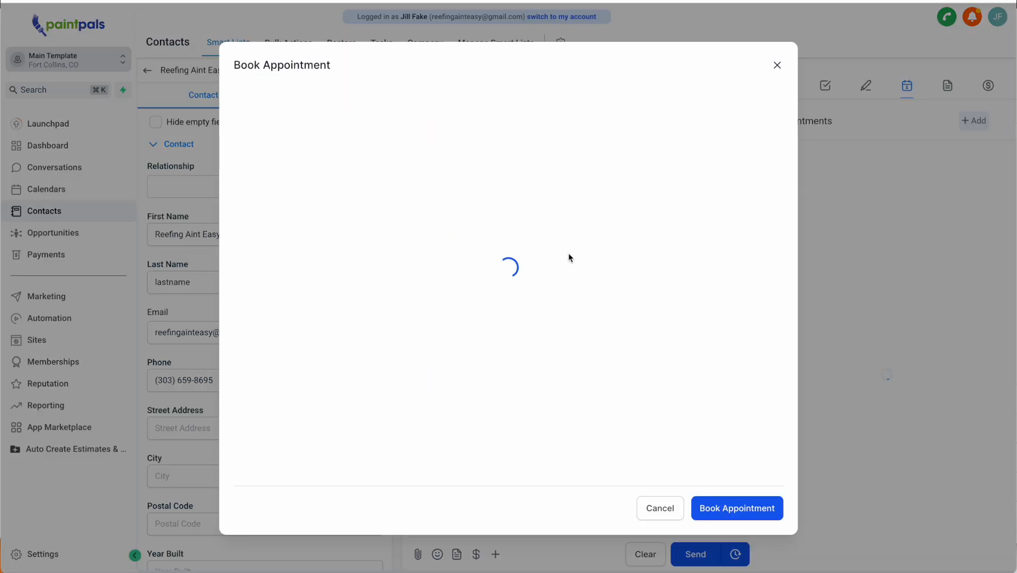
click(337, 395)
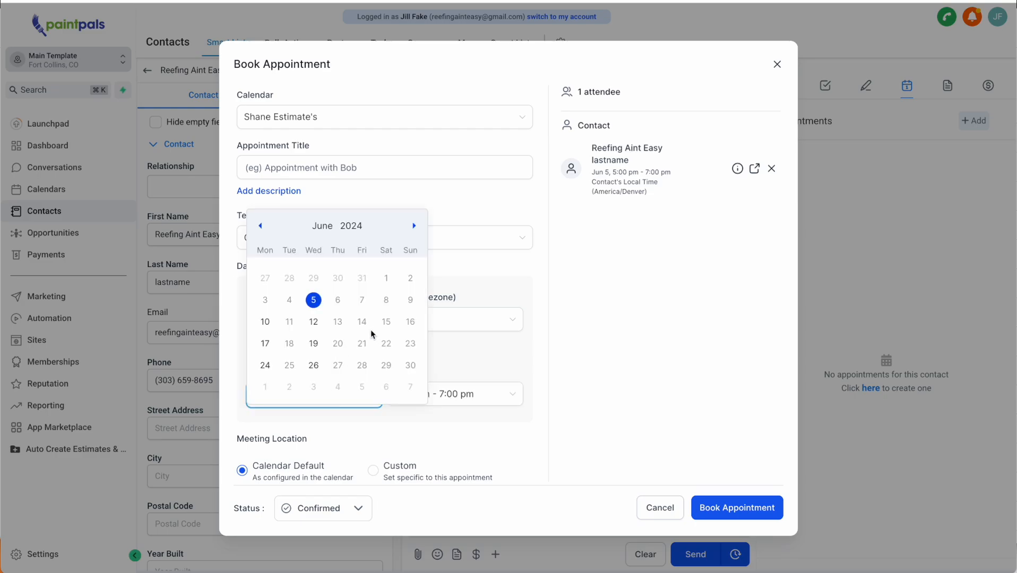
click(315, 345)
click(445, 394)
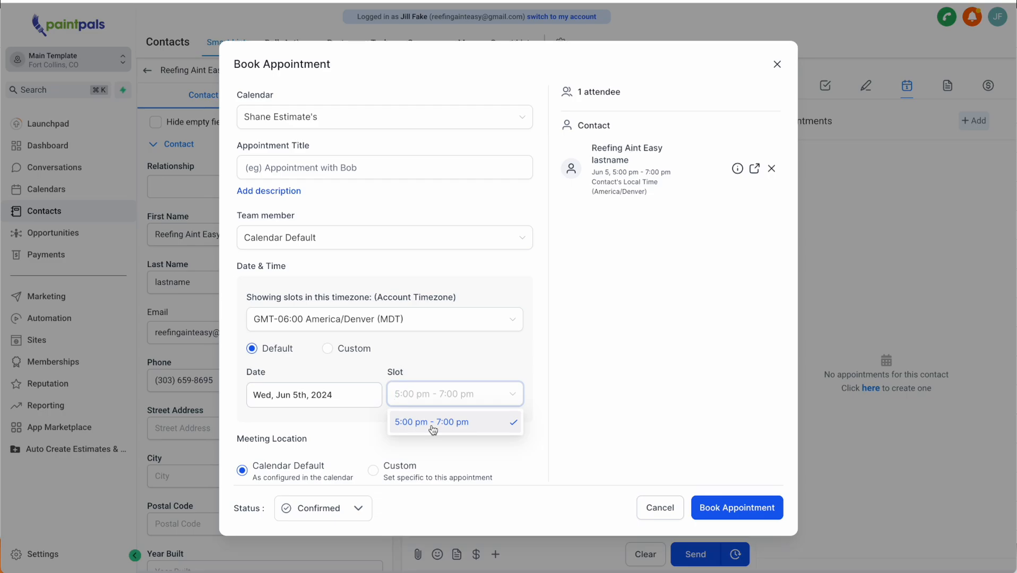
click(426, 371)
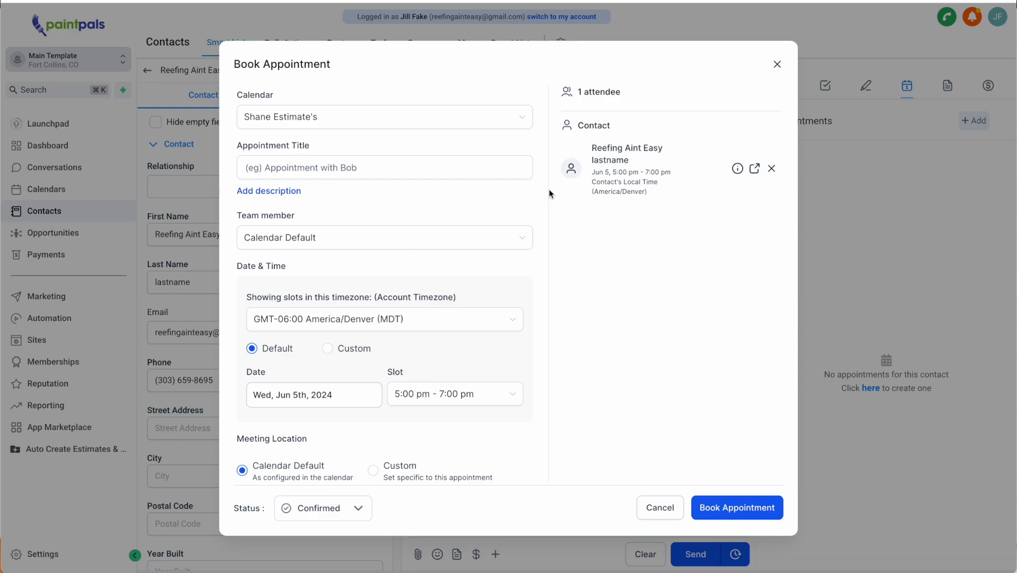
Step: Switch the appointment to custom date and time and set its start to Jun 5, 2024 5:00 PM
click(328, 349)
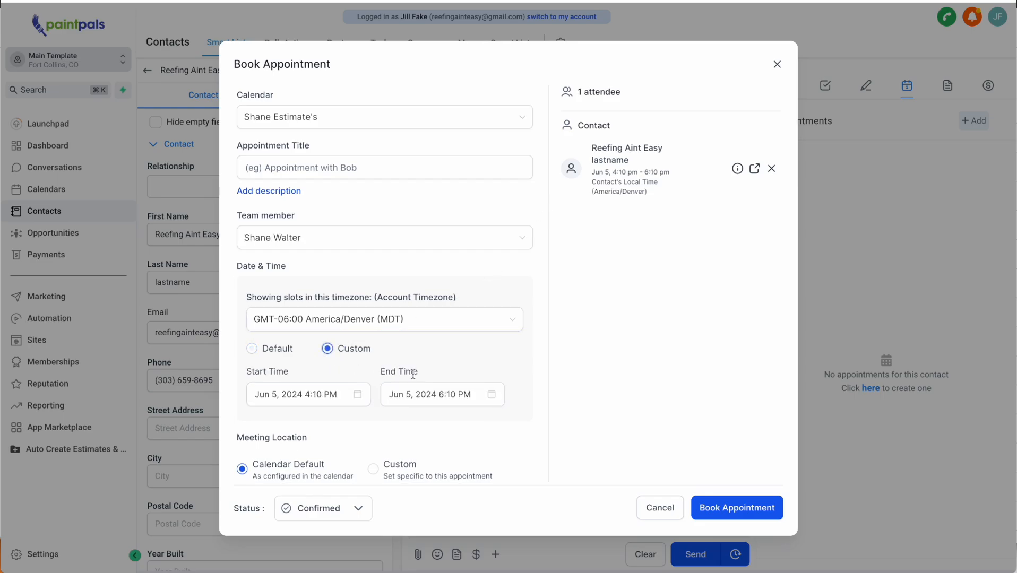
click(328, 392)
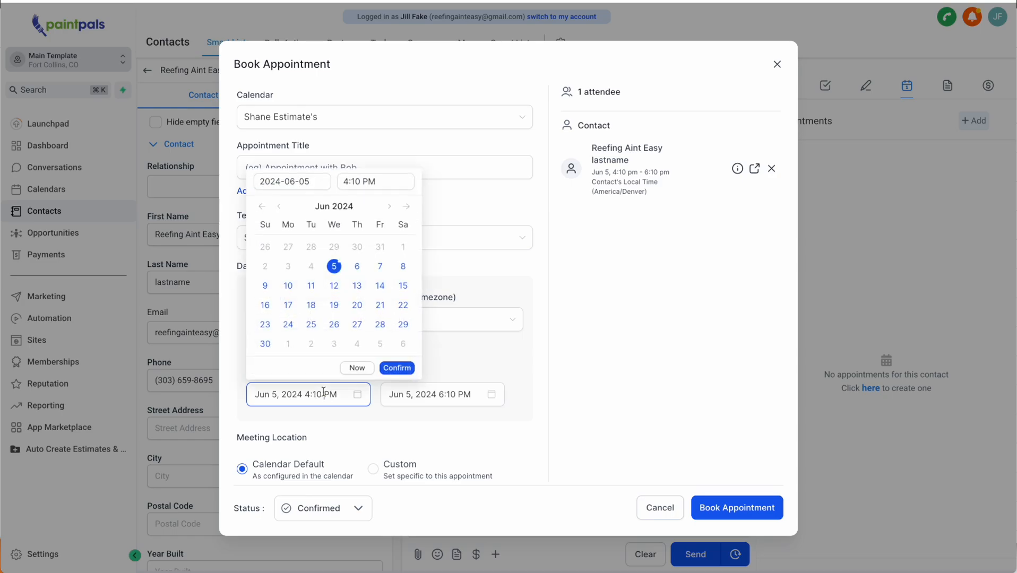
click(437, 359)
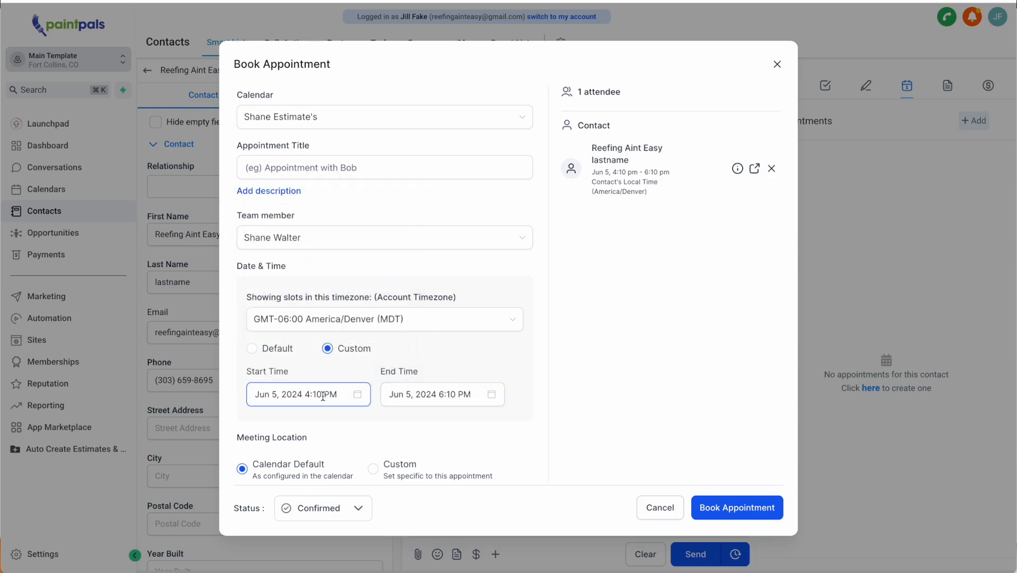
click(323, 397)
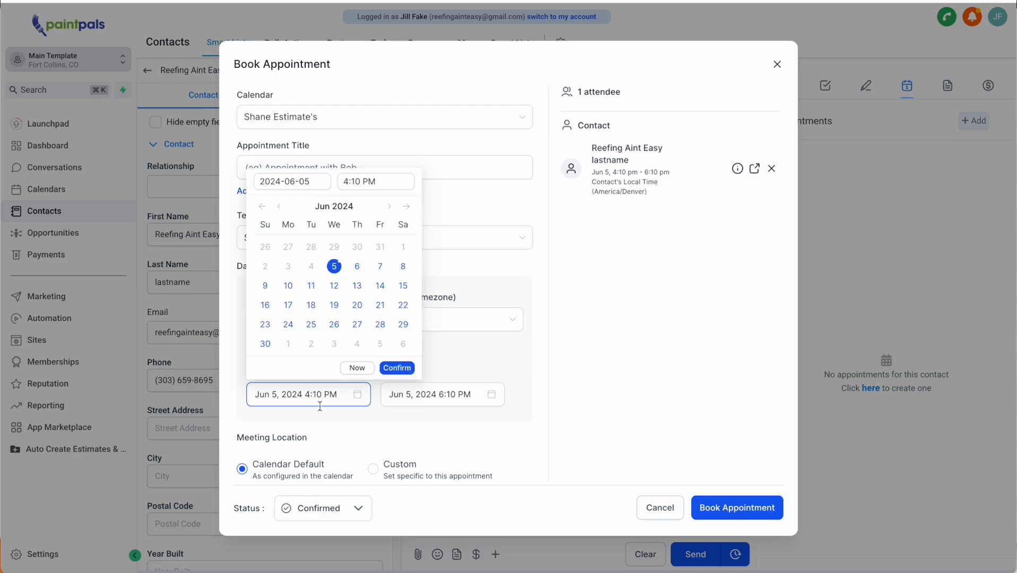
key(Left)
key(BackSpace)
text(0)
key(BackSpace)
text(5)
click(557, 372)
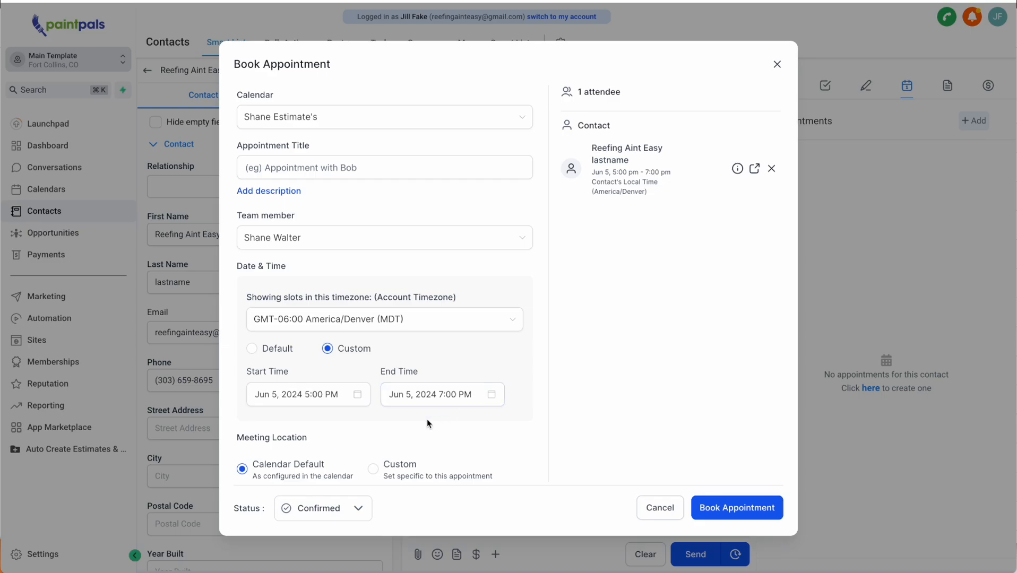
Step: Set the custom appointment to start at 6:00 PM and end at 10:00 PM on Jun 5, 2024
click(309, 393)
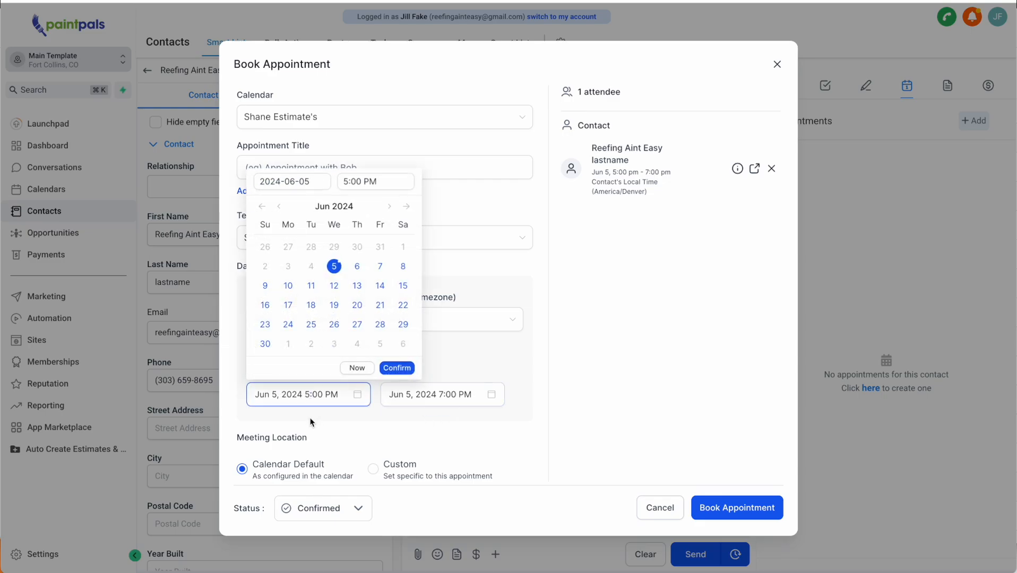
key(BackSpace)
text(6)
key(Tab)
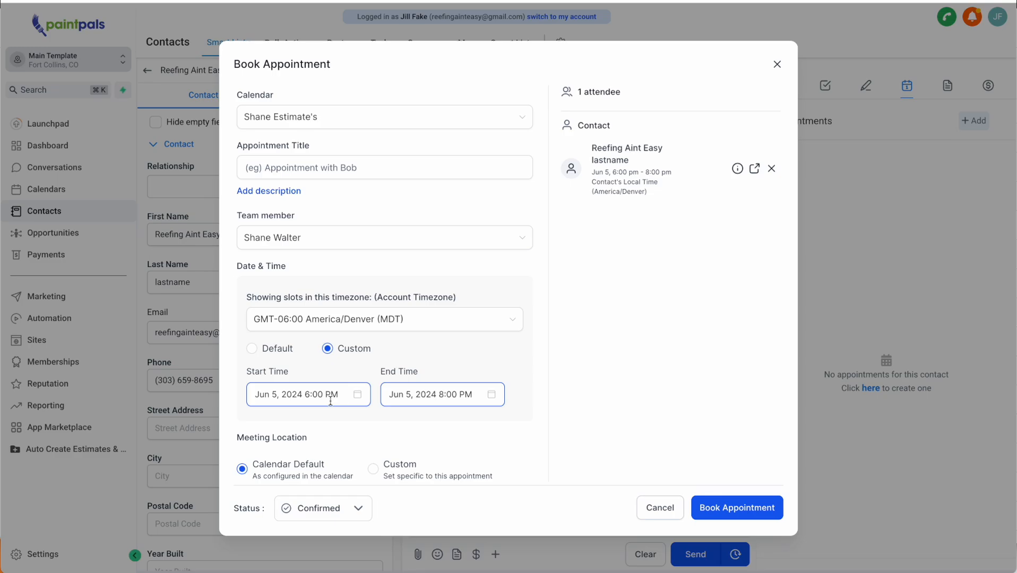
click(445, 396)
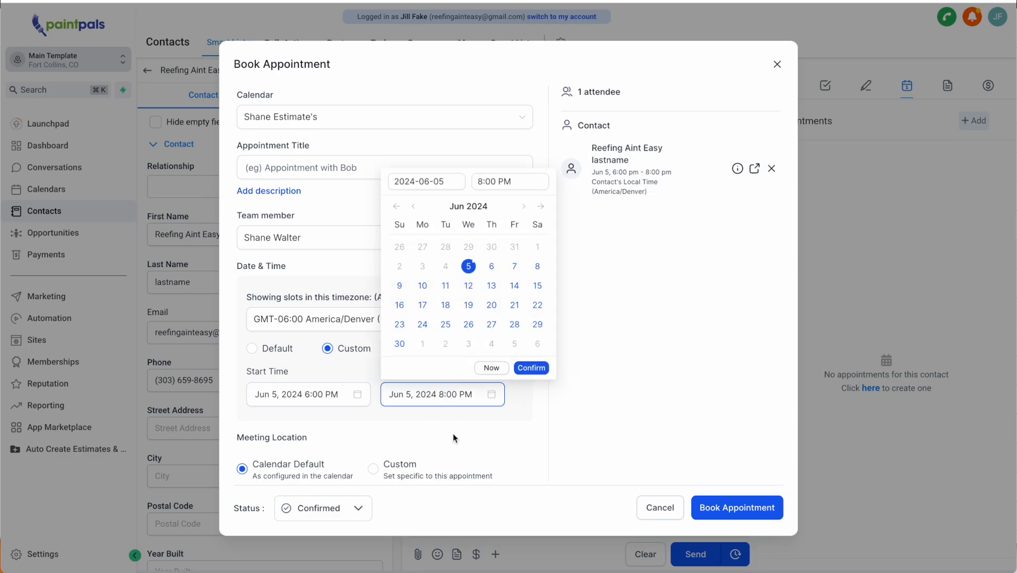
key(BackSpace)
text(10)
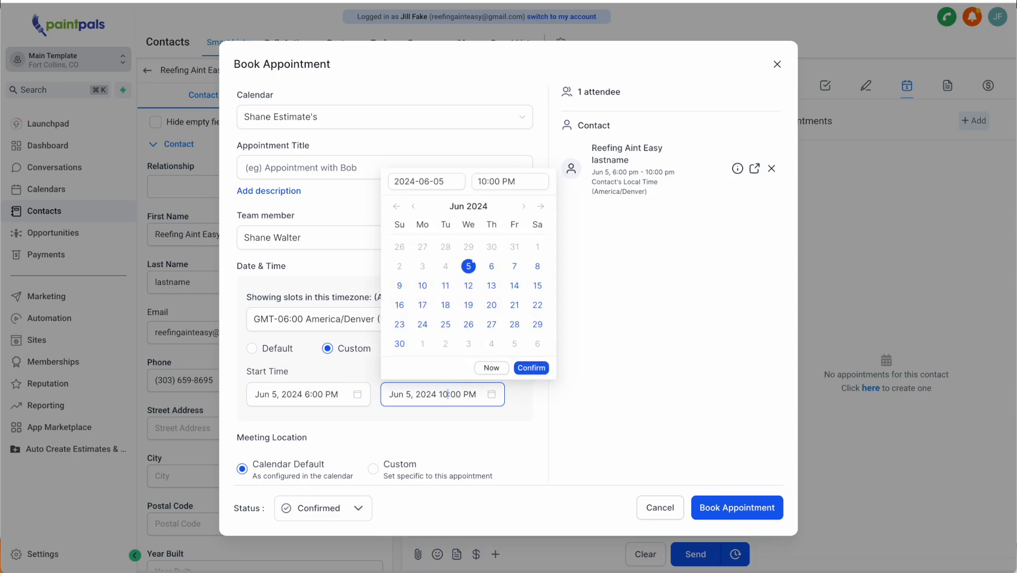
click(521, 478)
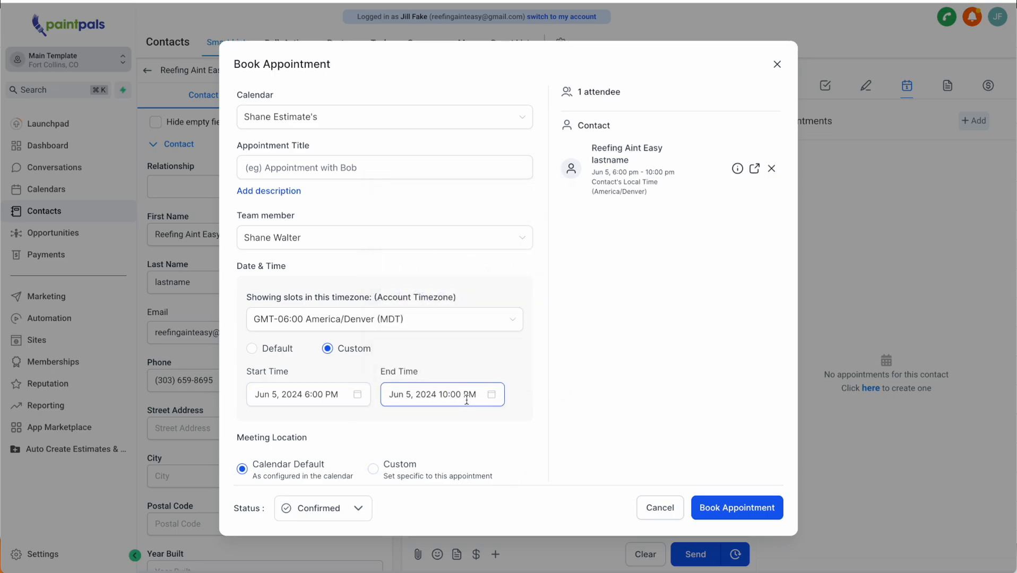
Step: Set the custom appointment's start time to 6:30 PM
click(318, 396)
key(BackSpace)
text(3)
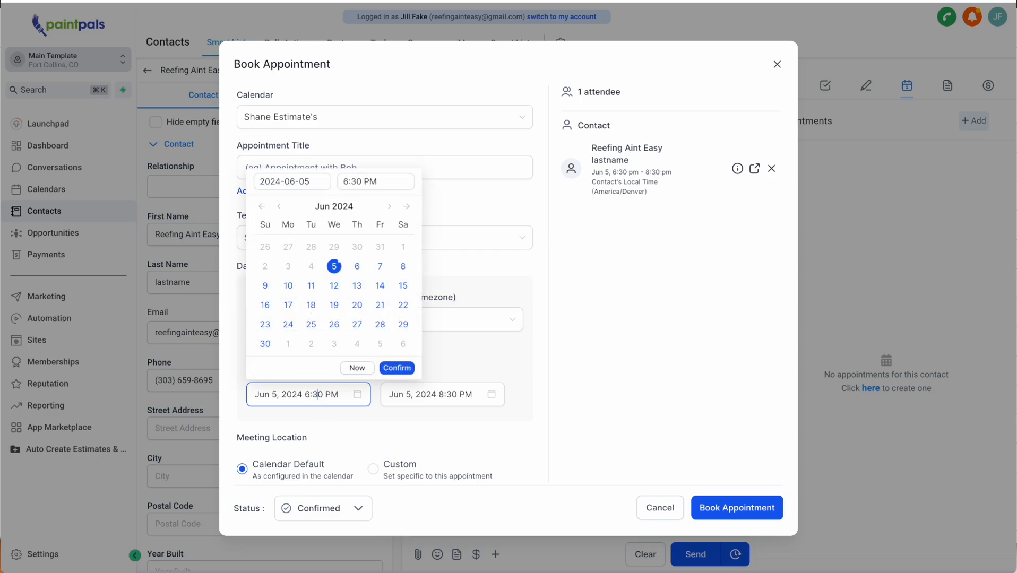
click(436, 435)
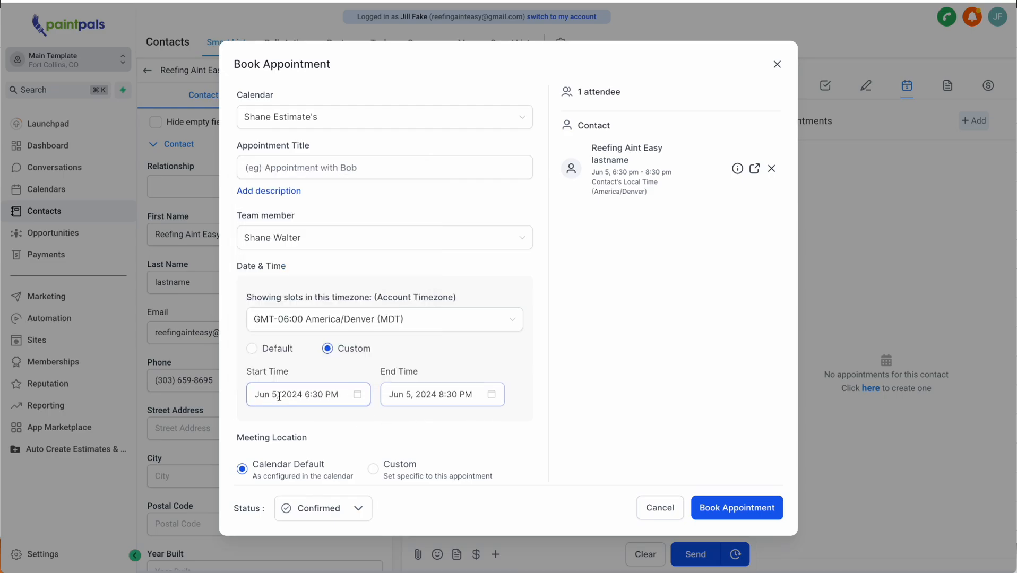